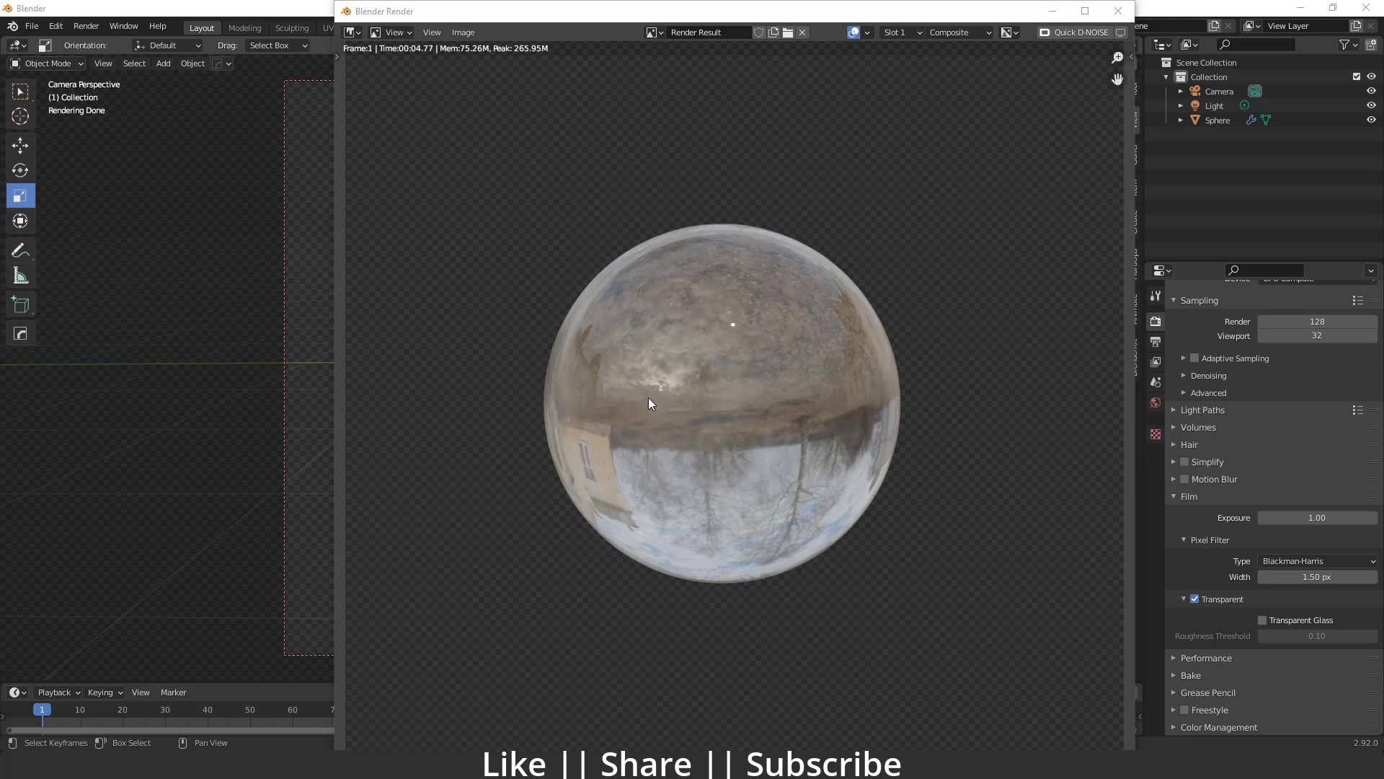
# Flip between the glass sphere renders in Slot 1 and Slot 2 several times, ending on Slot 2.
pyautogui.click(905, 31)
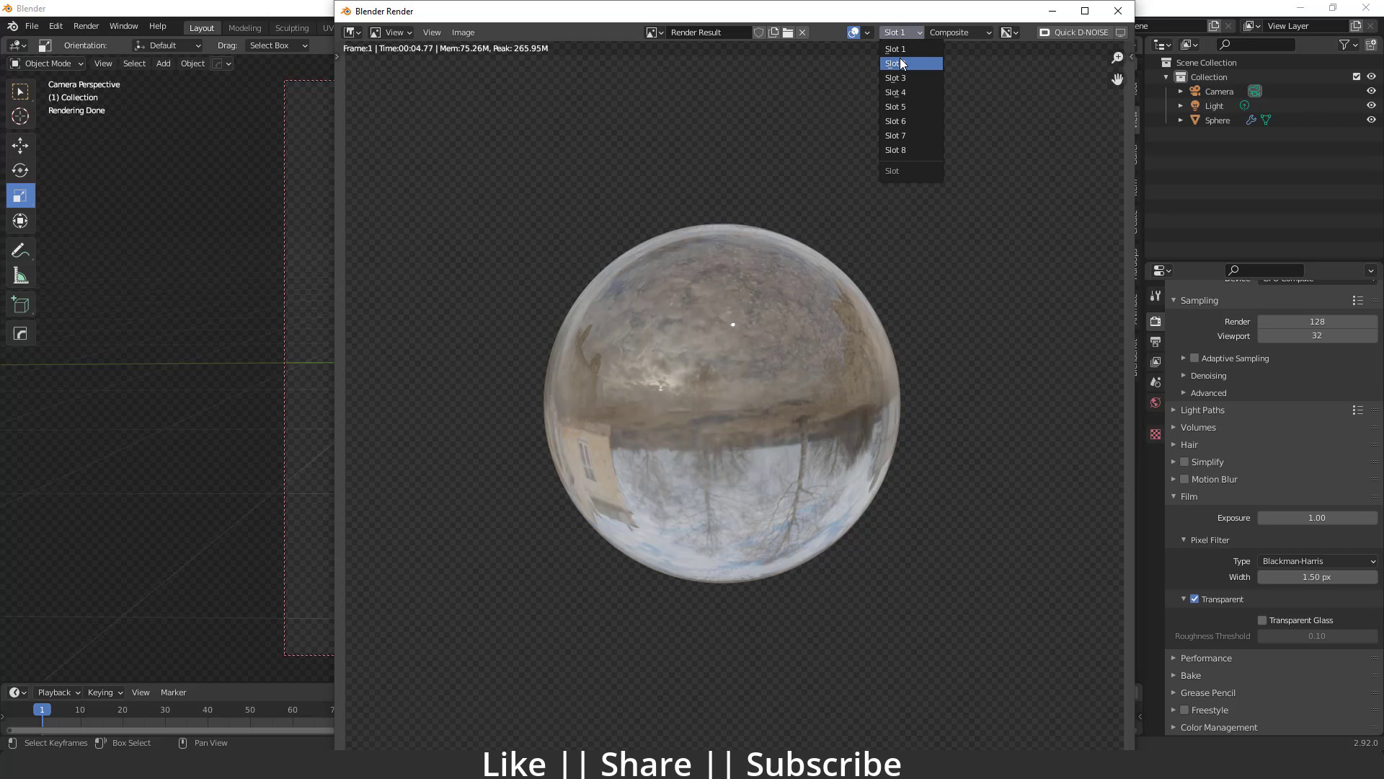
pyautogui.click(901, 64)
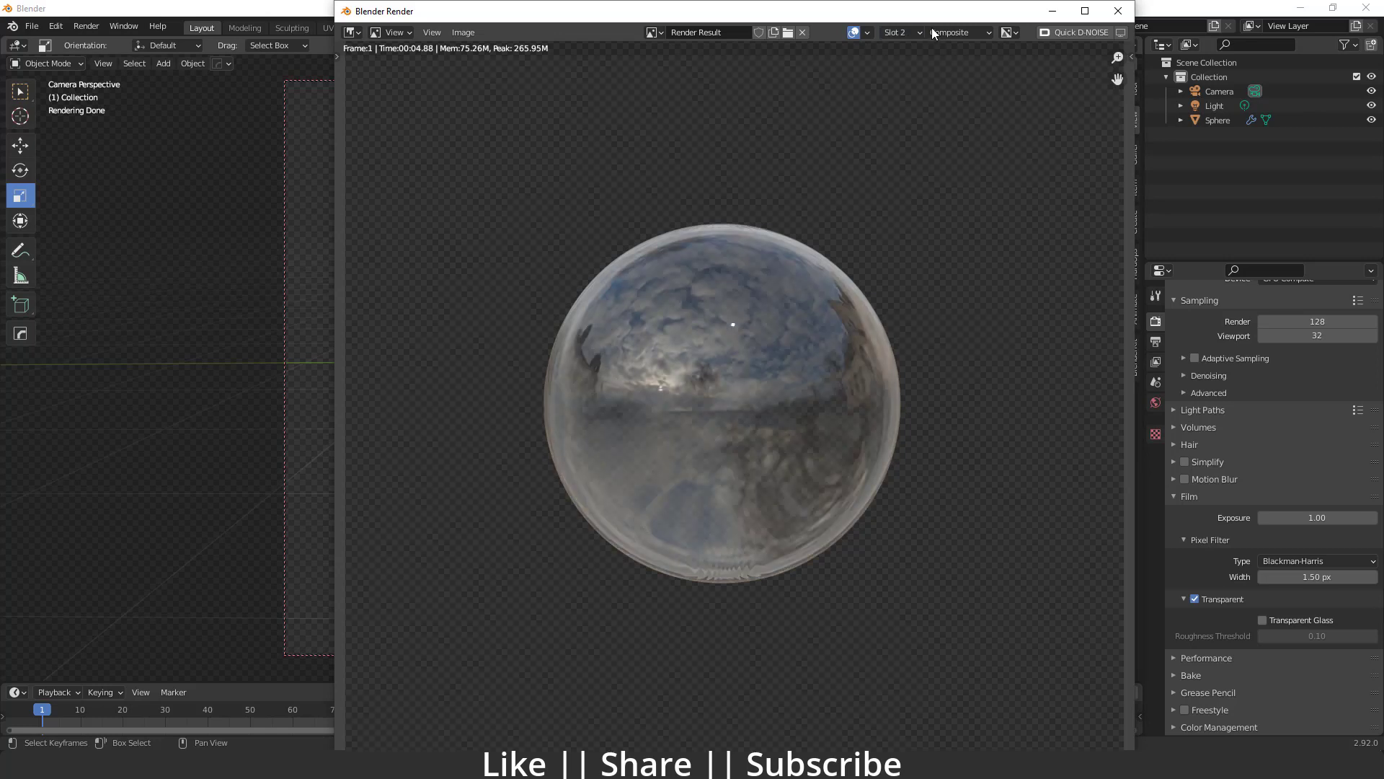
pyautogui.click(894, 32)
pyautogui.click(894, 49)
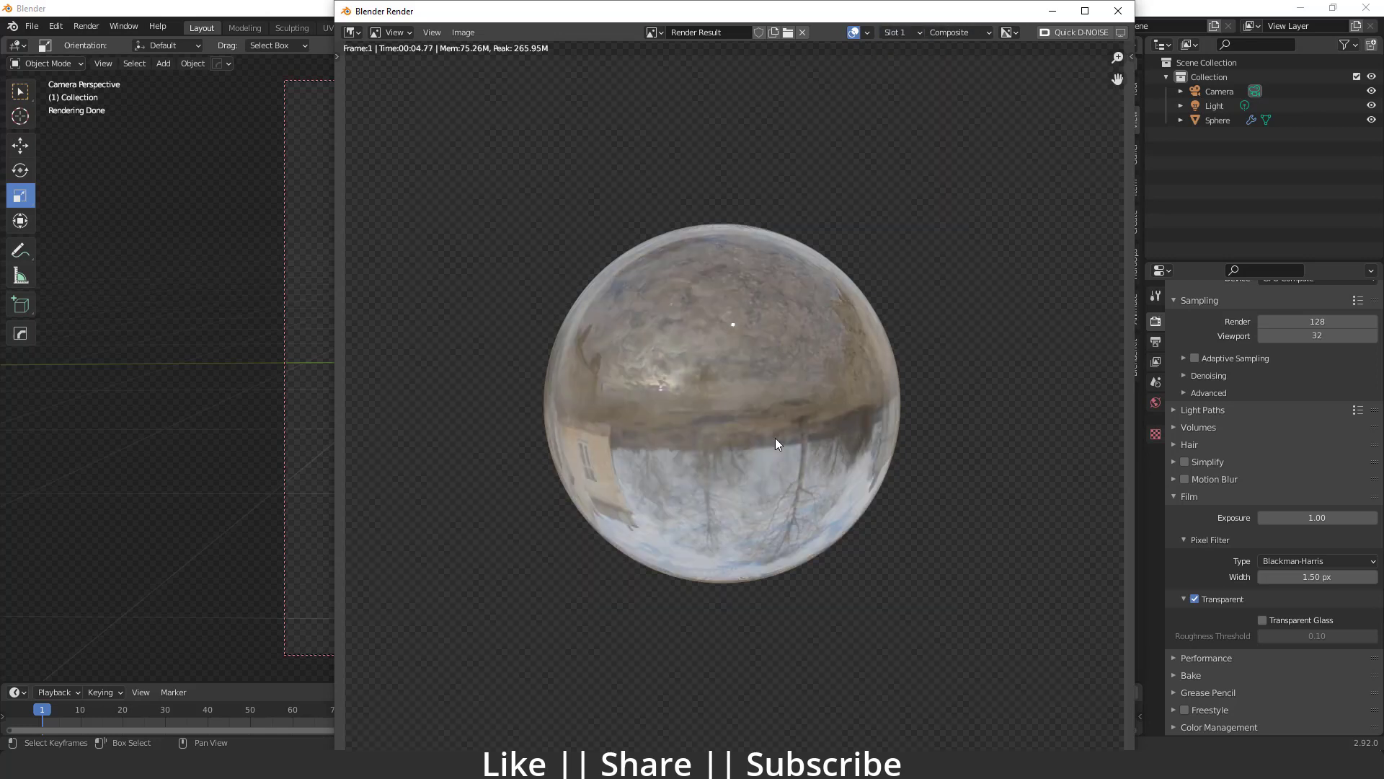
pyautogui.click(898, 32)
pyautogui.click(902, 63)
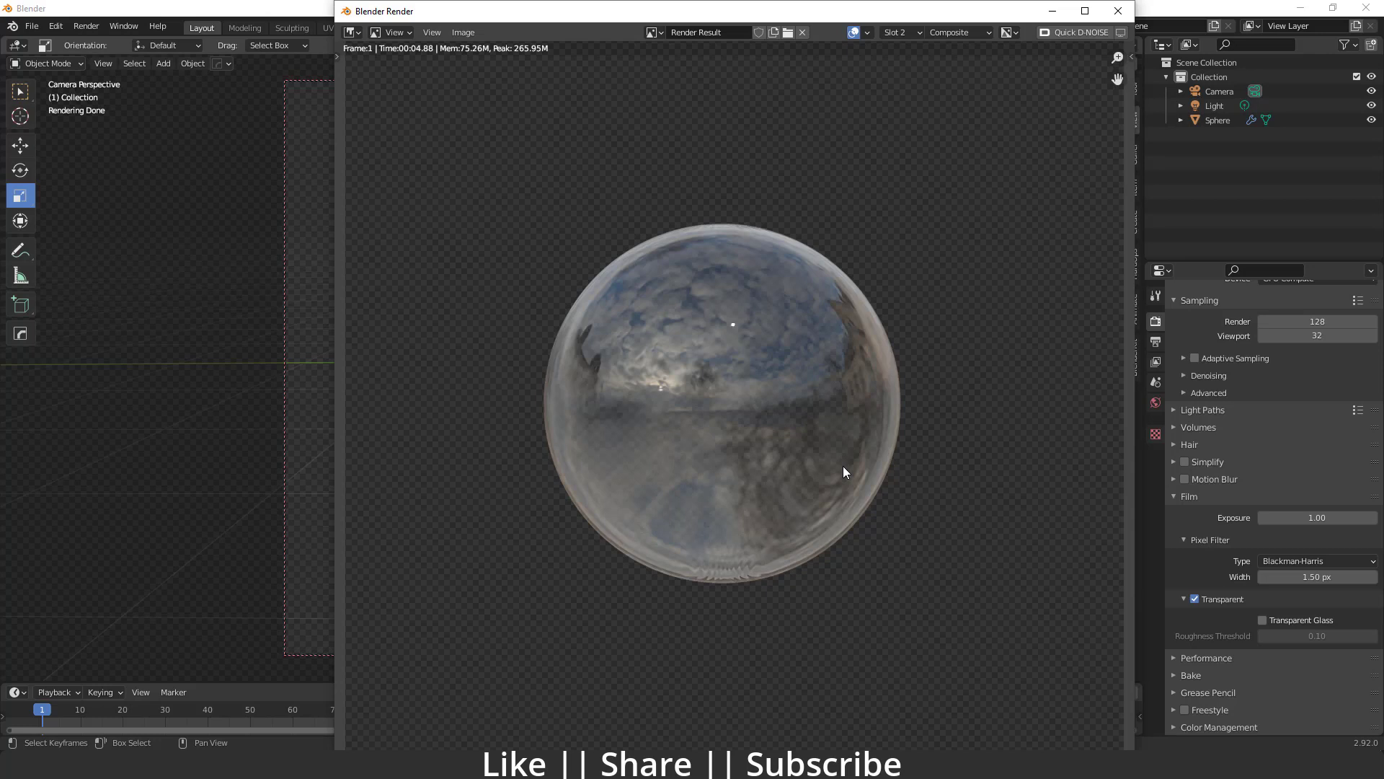
pyautogui.click(901, 32)
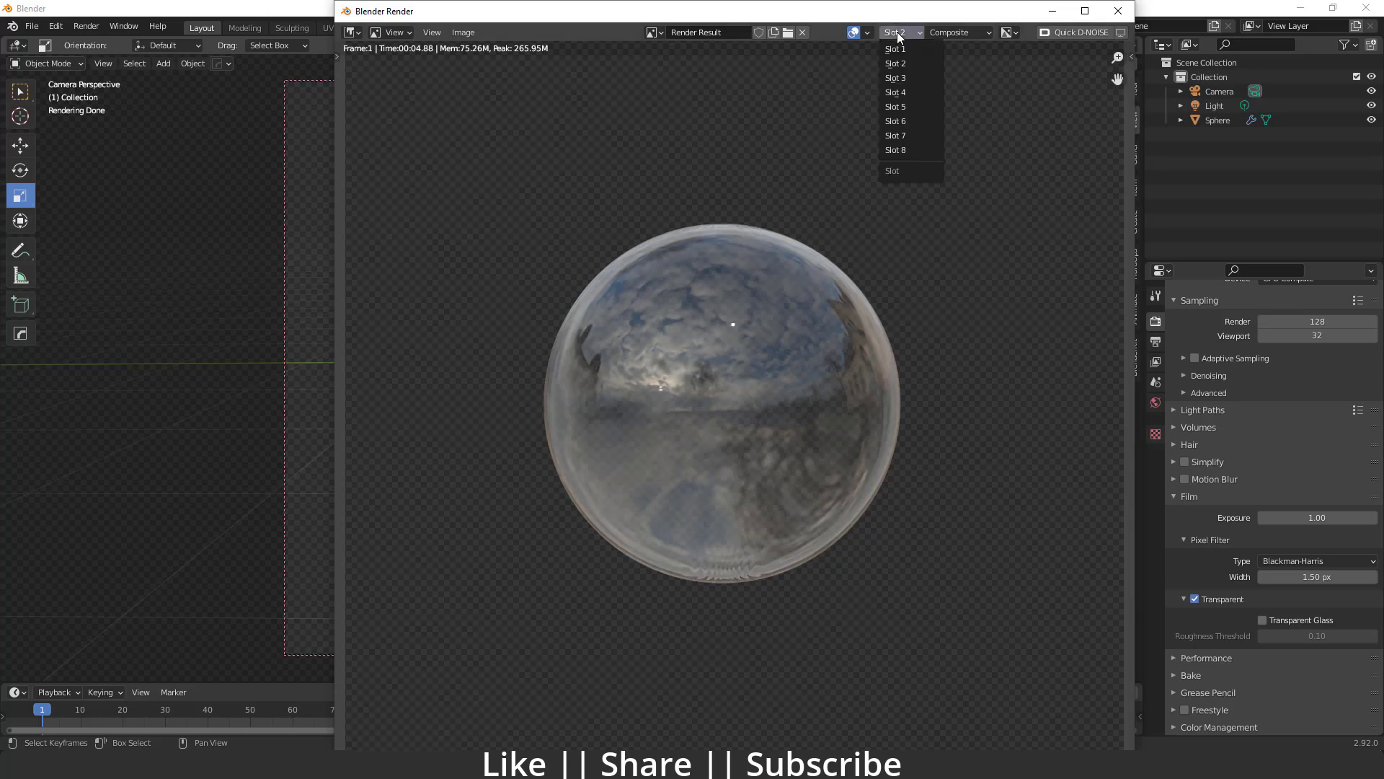
pyautogui.click(901, 45)
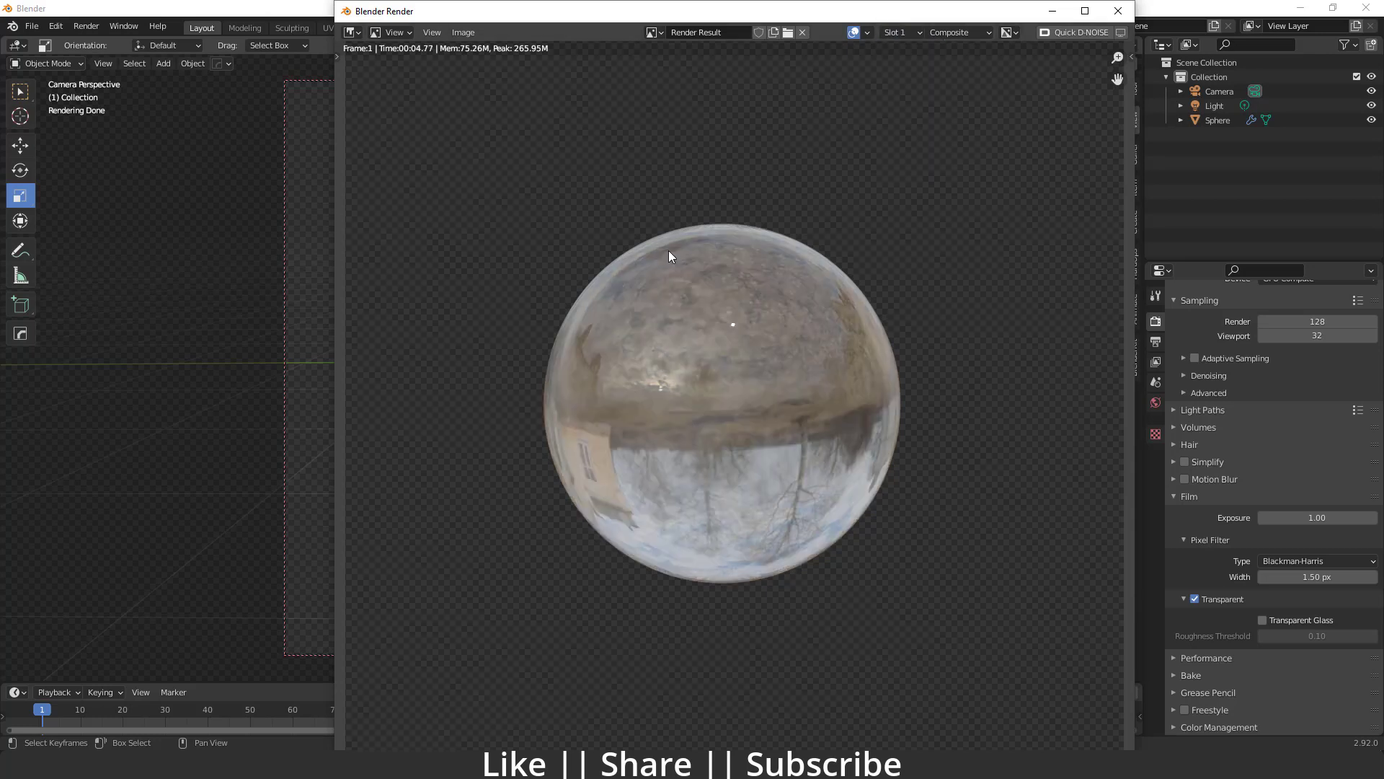
pyautogui.click(901, 32)
pyautogui.click(902, 60)
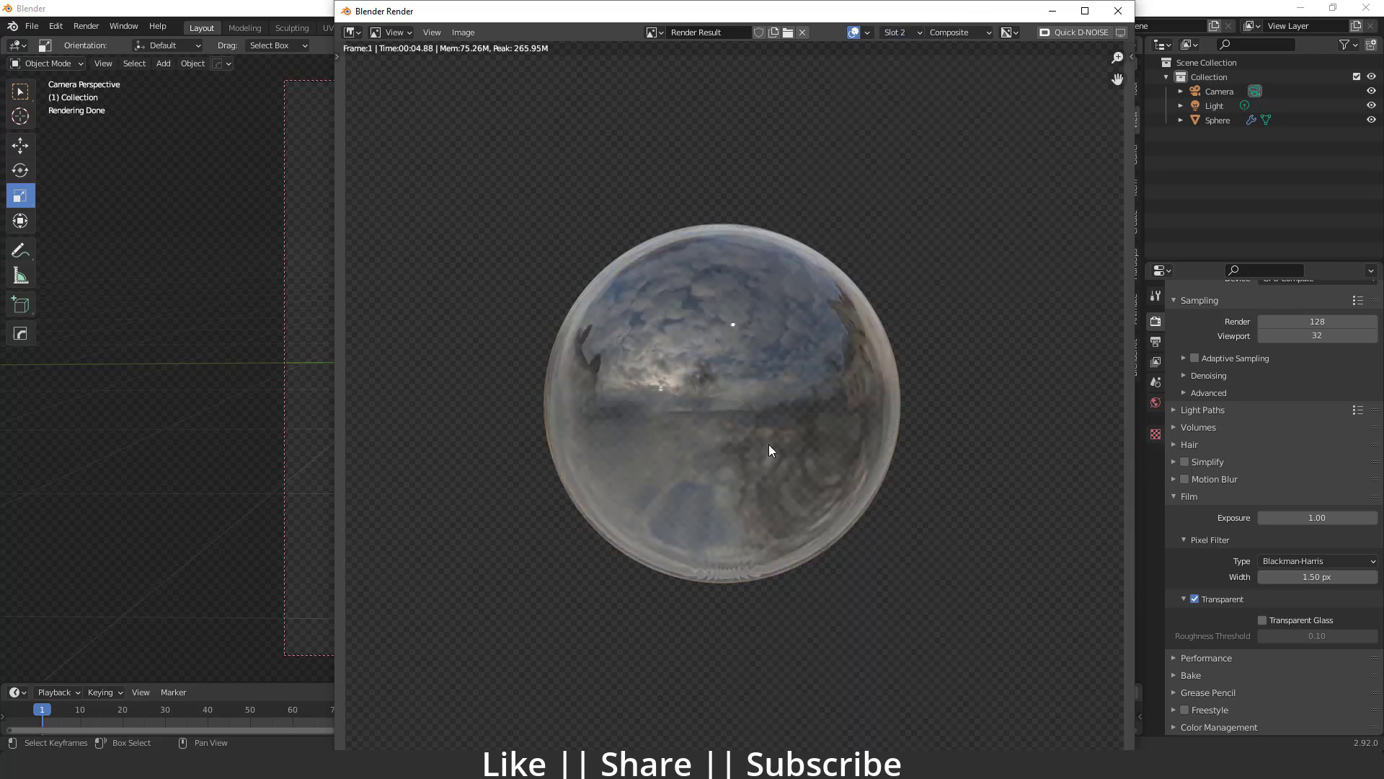
# Close the render window, delete the old glass sphere, and switch to Material Preview shading.
pyautogui.click(1117, 12)
pyautogui.click(594, 365)
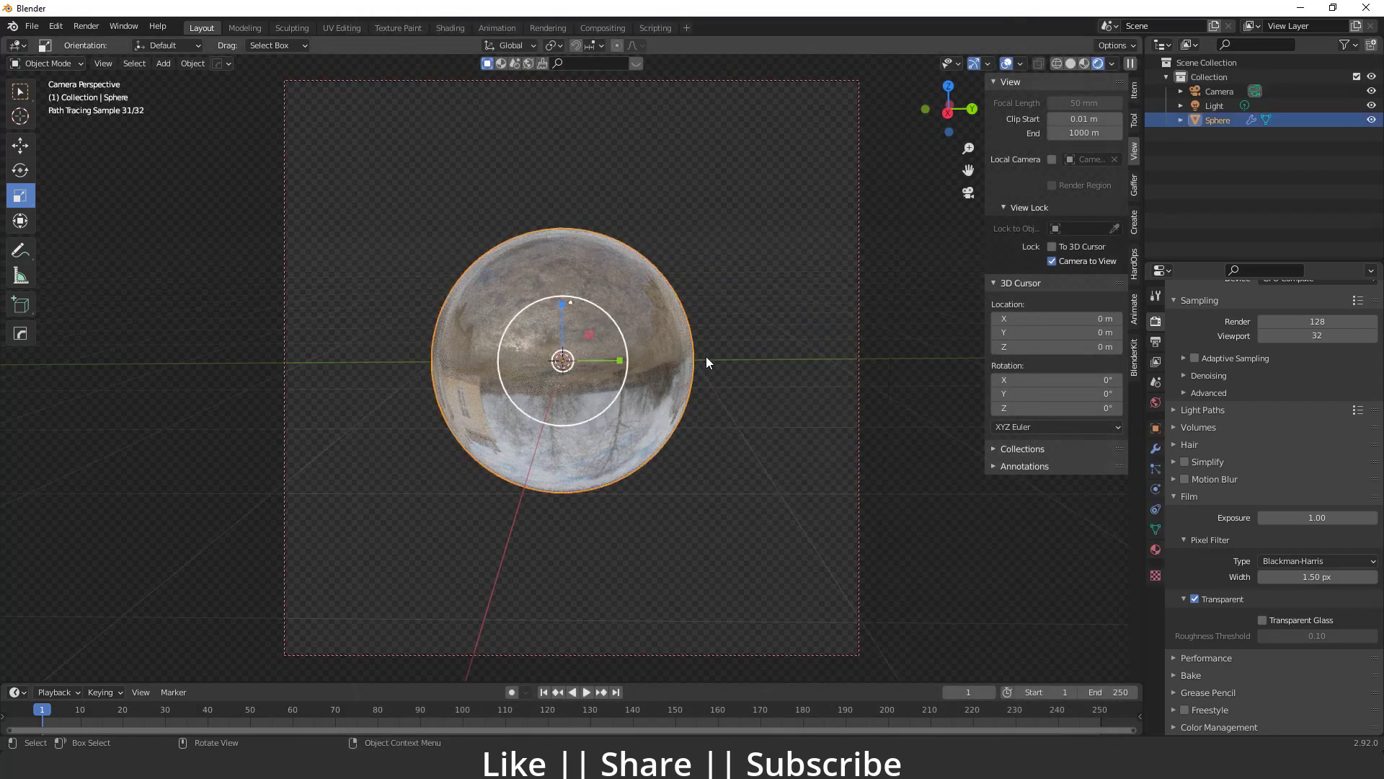
pyautogui.press('Delete')
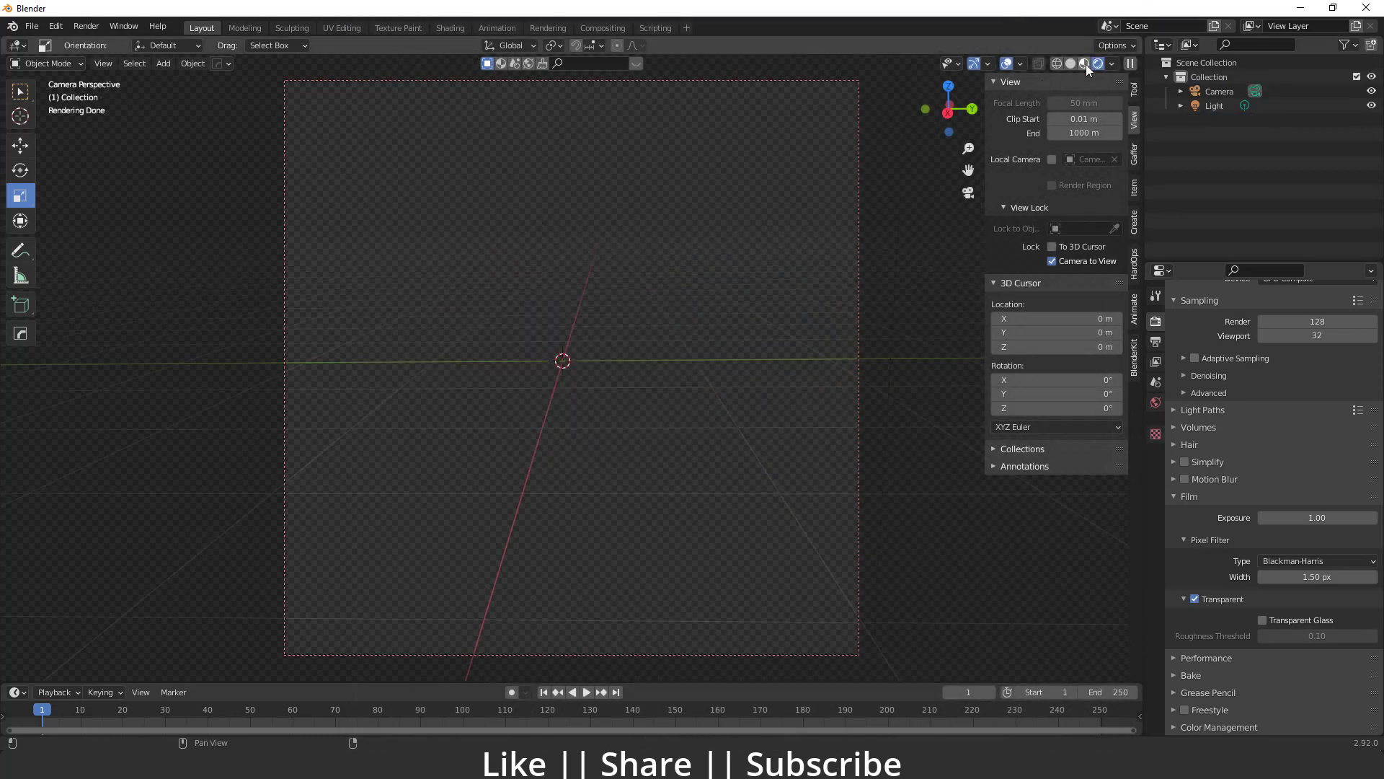
pyautogui.click(1085, 64)
# Add a UV sphere, scale it up slightly, subdivide it with Ctrl+2, and shade it smooth.
pyautogui.hotkey('shift', 'a')
pyautogui.moveTo(522, 332)
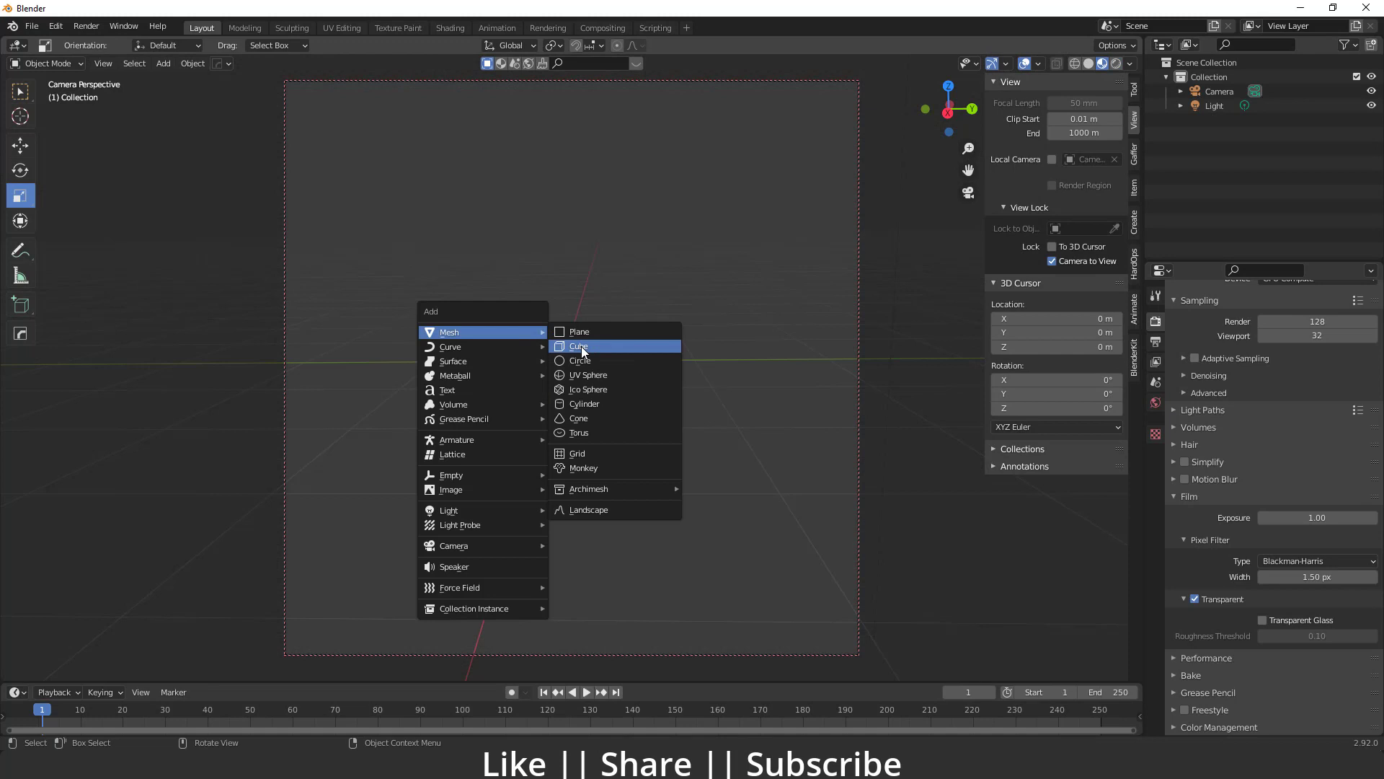
pyautogui.click(586, 373)
pyautogui.press('s')
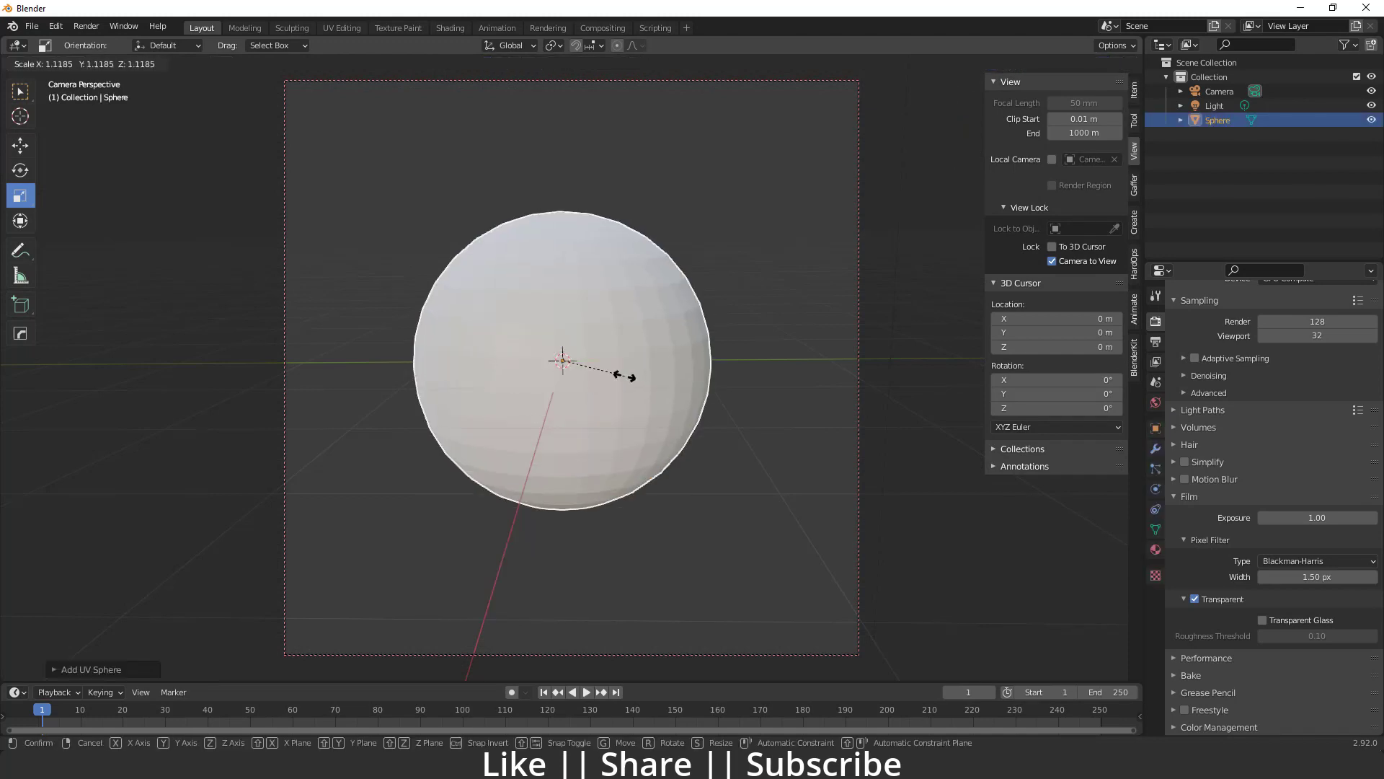
pyautogui.click(628, 375)
pyautogui.hotkey('ctrl', '2')
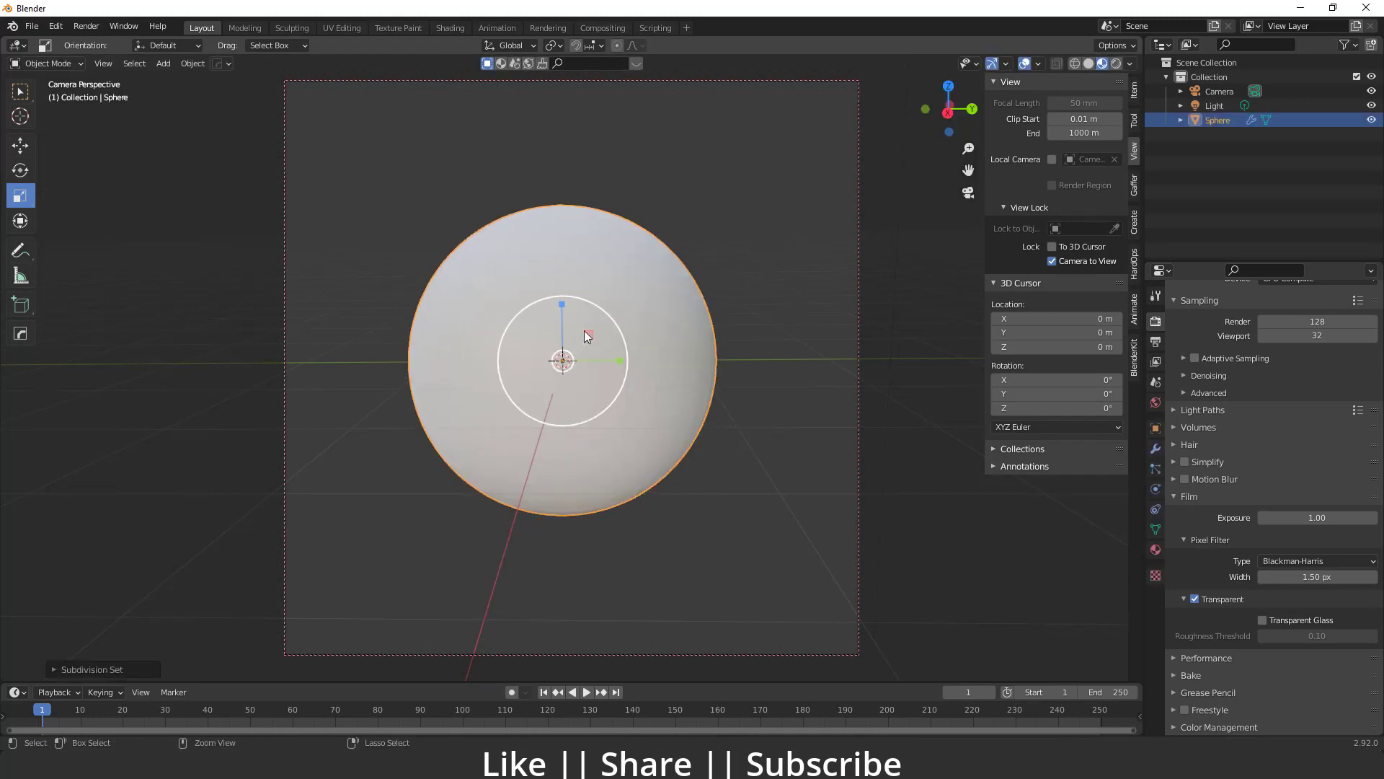
pyautogui.rightClick(576, 291)
pyautogui.click(622, 300)
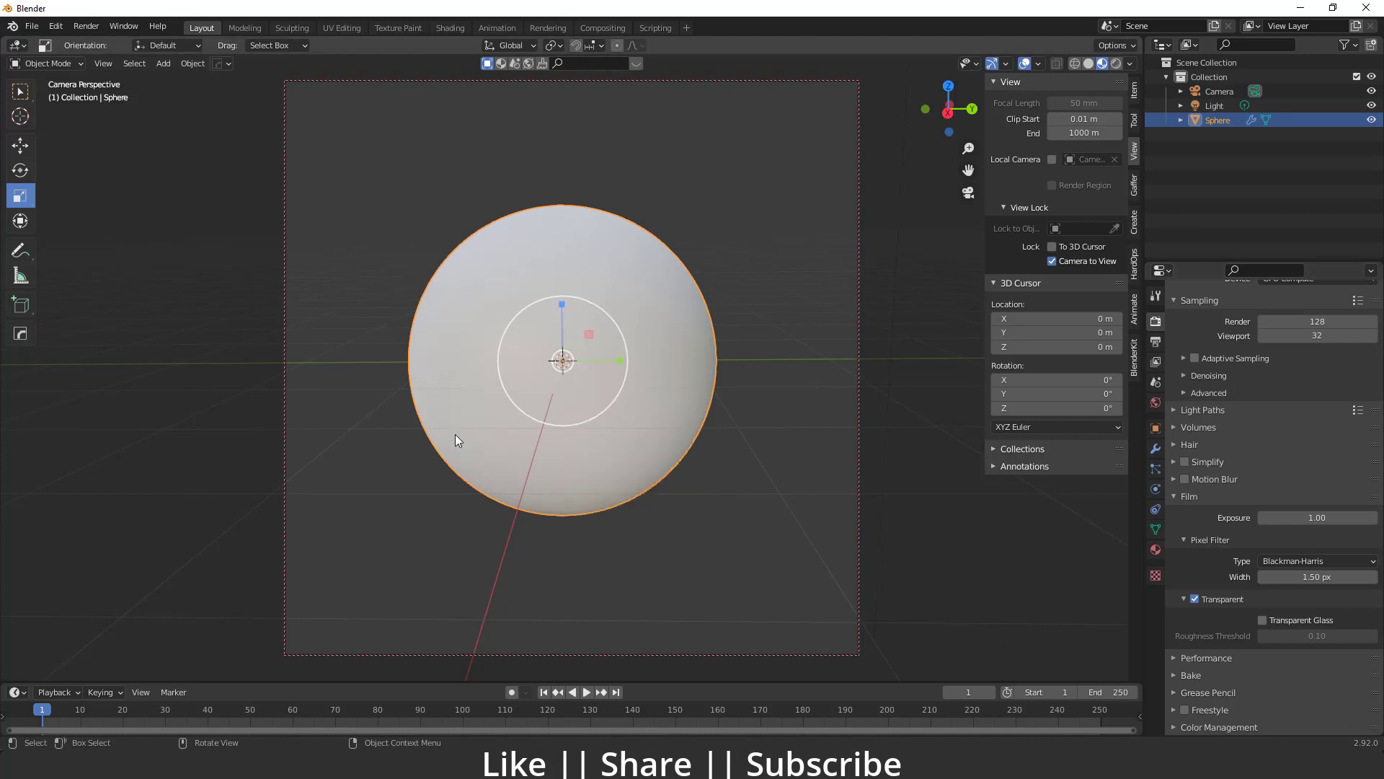
# Create a new material, Material.002, for the sphere with a pure white FFFFFF base colour.
pyautogui.click(1155, 551)
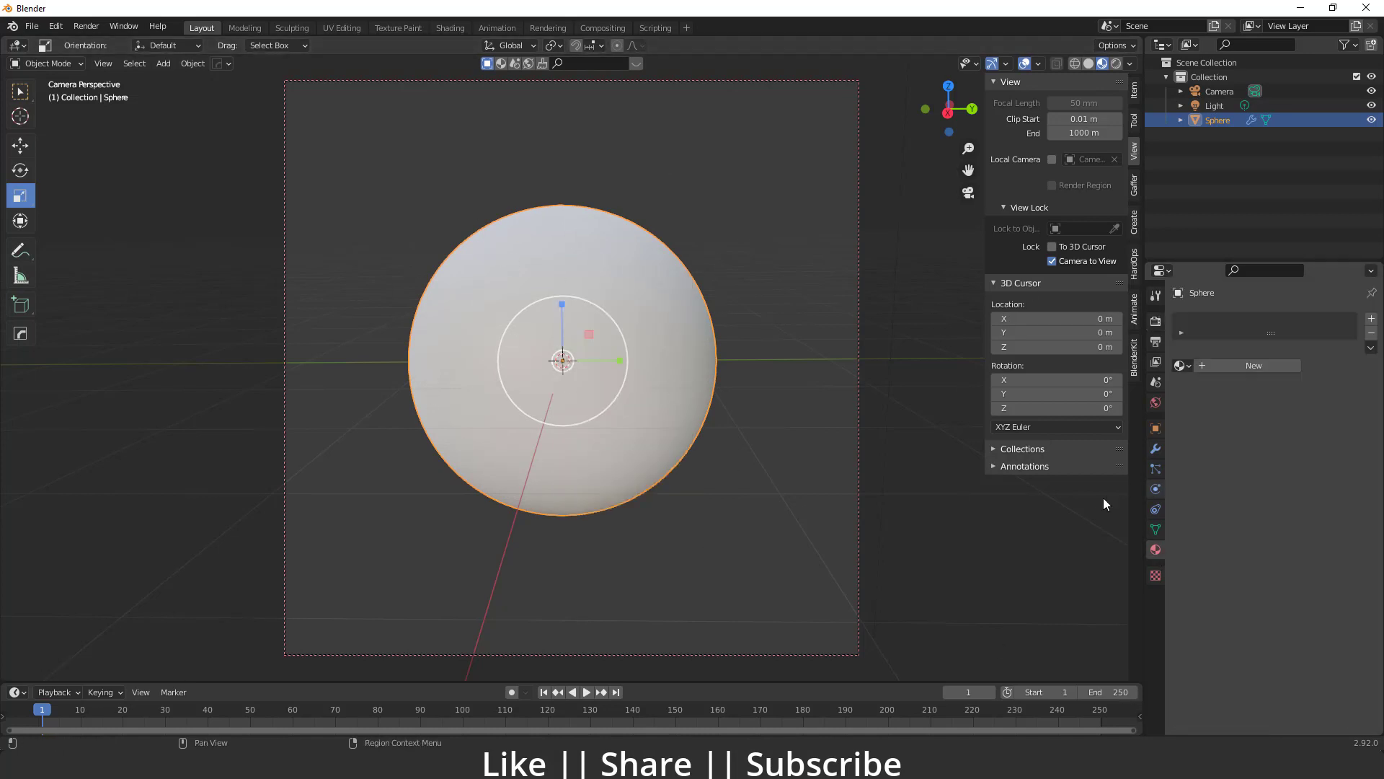
pyautogui.click(1259, 370)
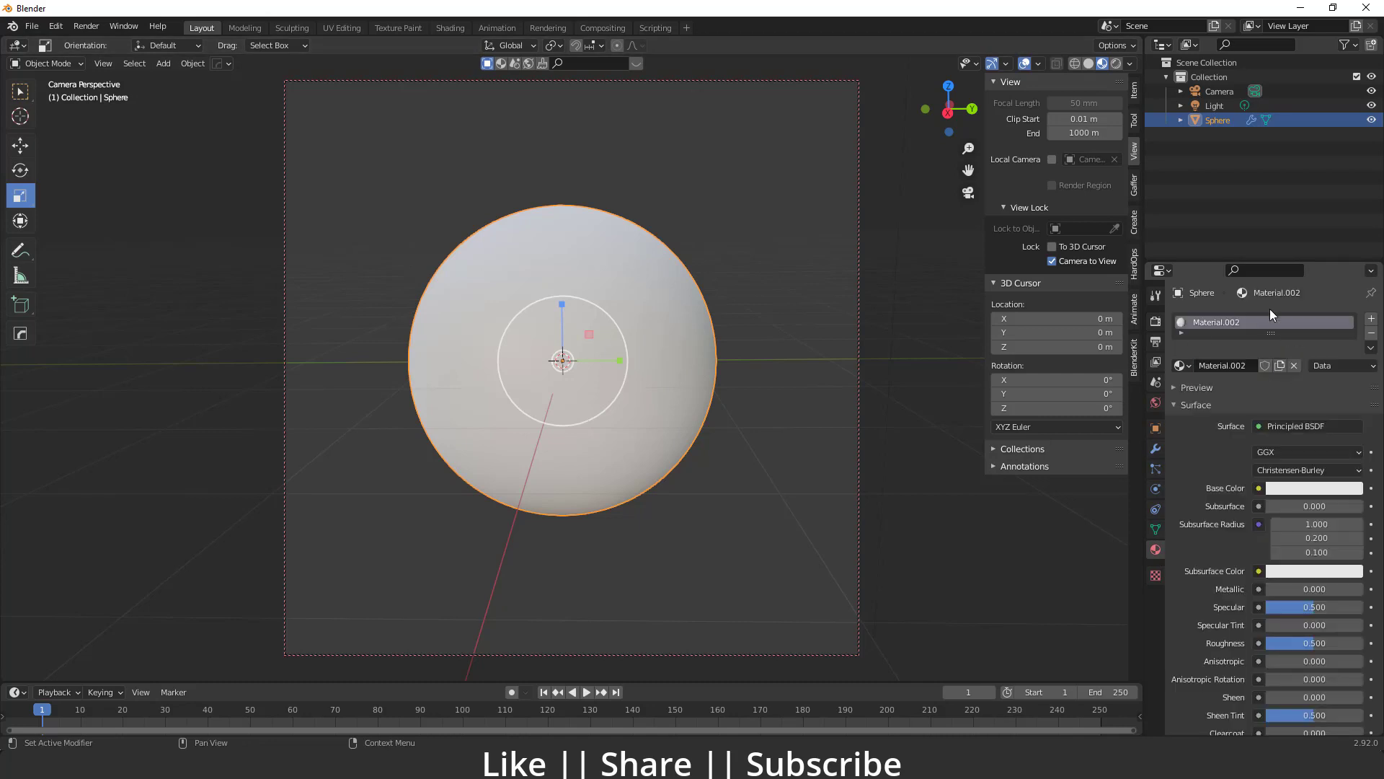
pyautogui.click(1305, 490)
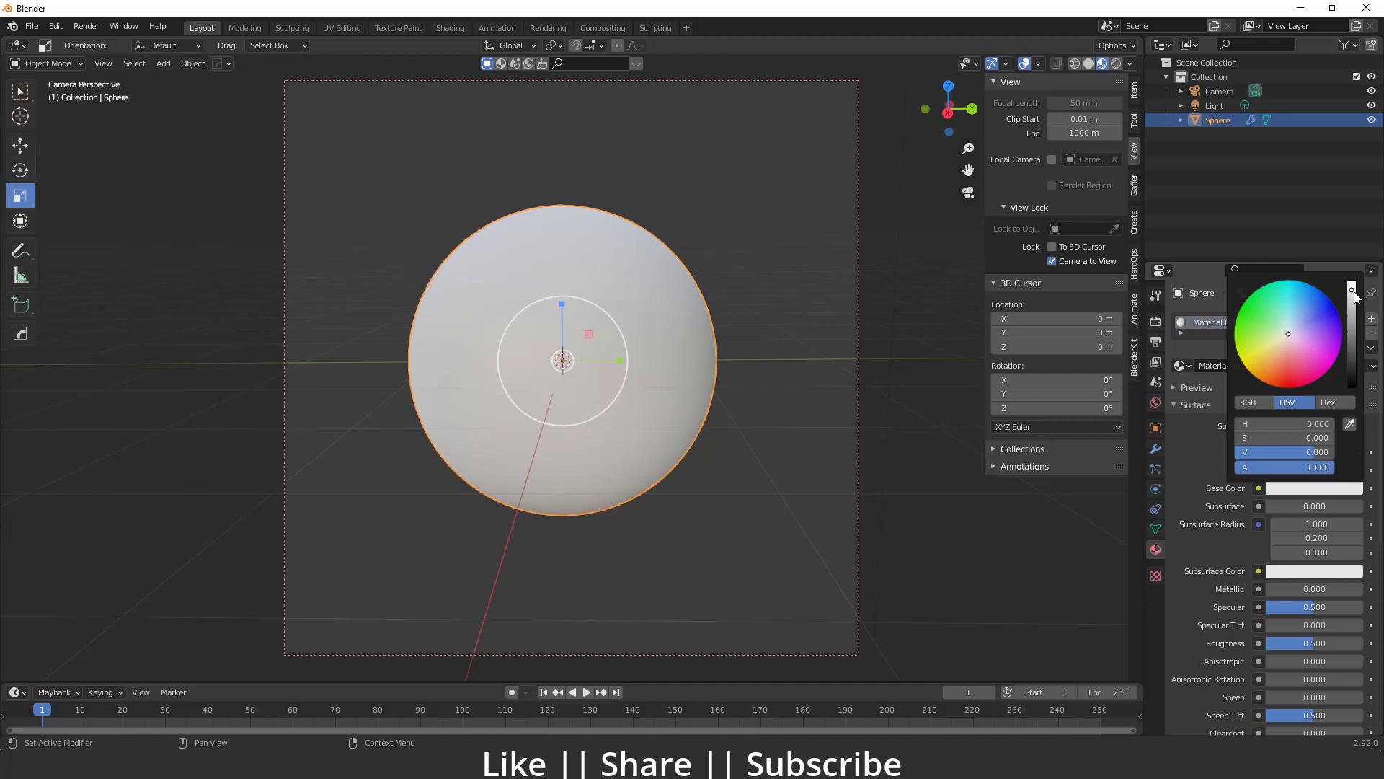
pyautogui.moveTo(1355, 296); pyautogui.dragTo(1352, 283)
pyautogui.click(1328, 402)
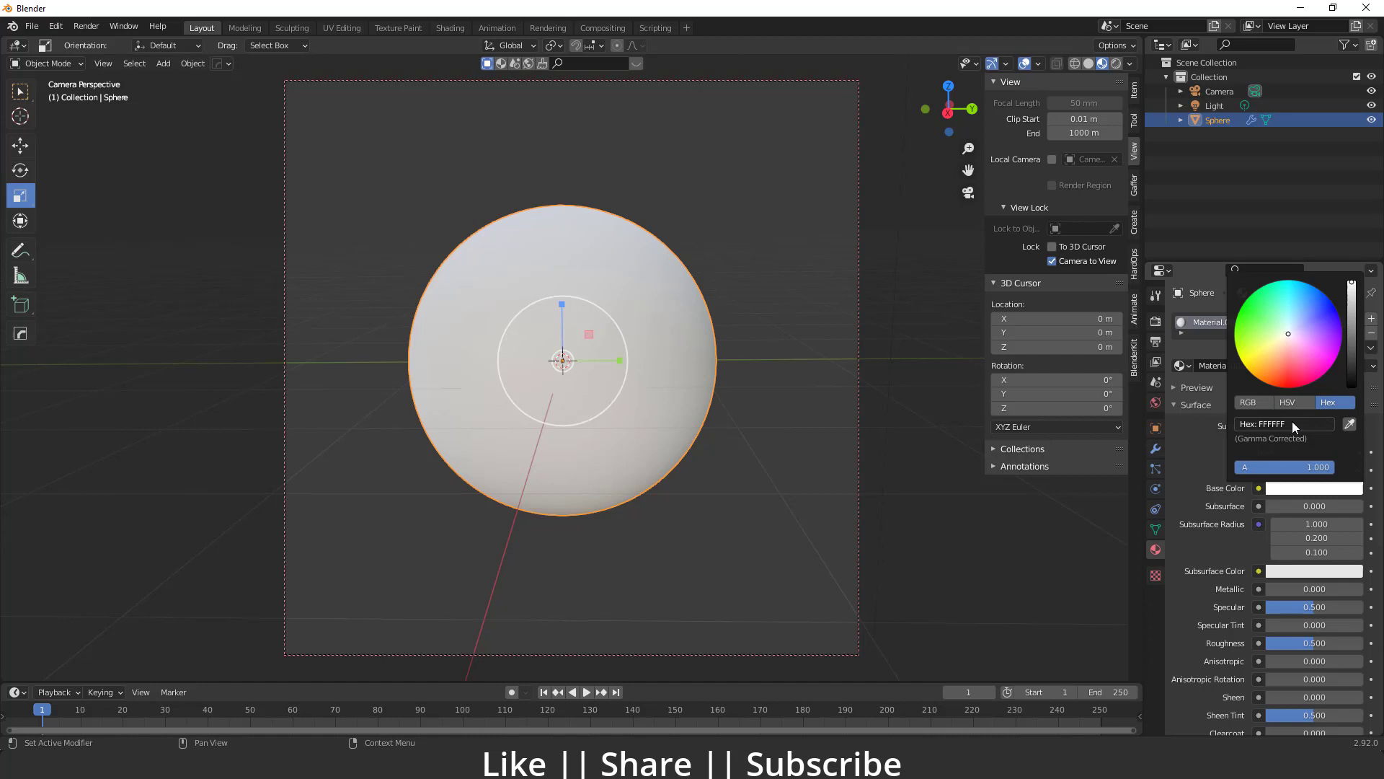
# Set the Principled BSDF Transmission to 1.000 and Roughness to 0.000.
pyautogui.scroll(-5, 1238, 574)
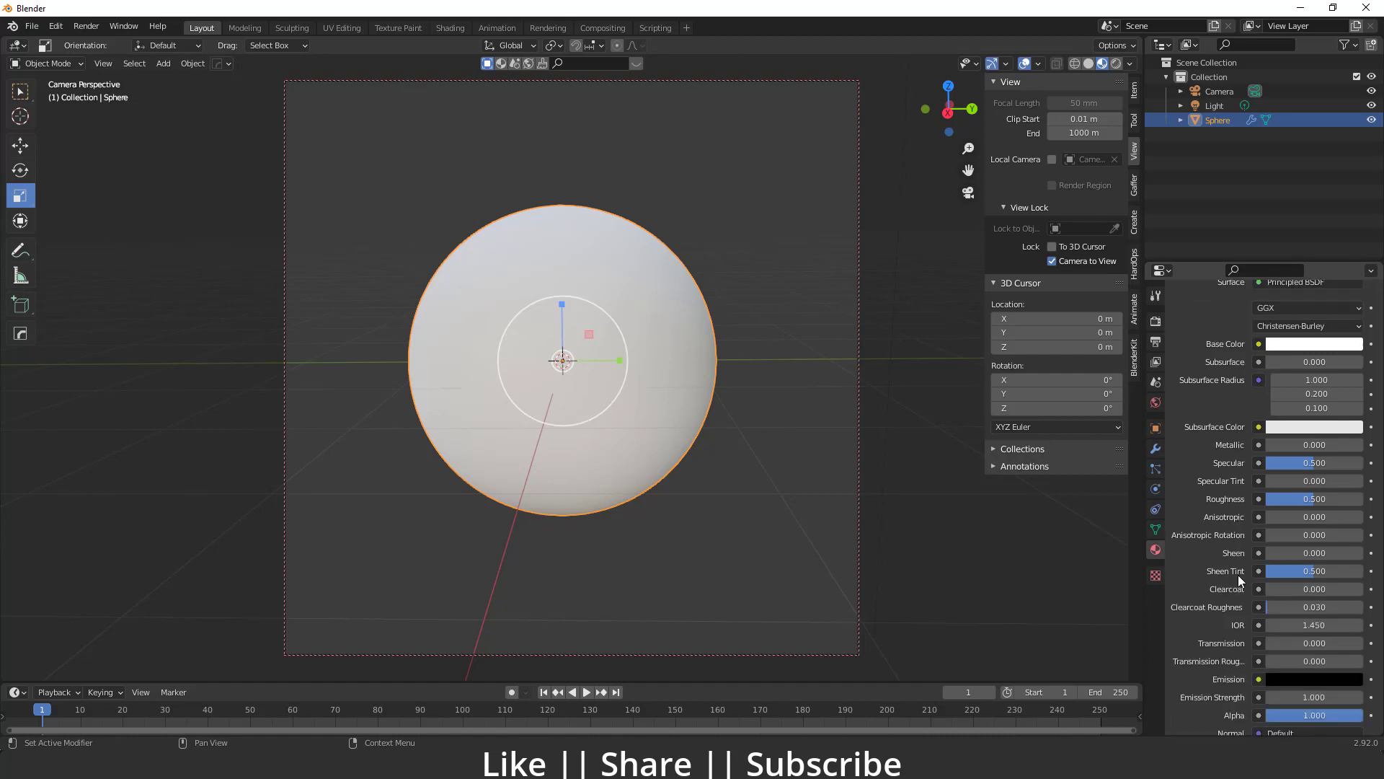
pyautogui.scroll(-6, 1238, 575)
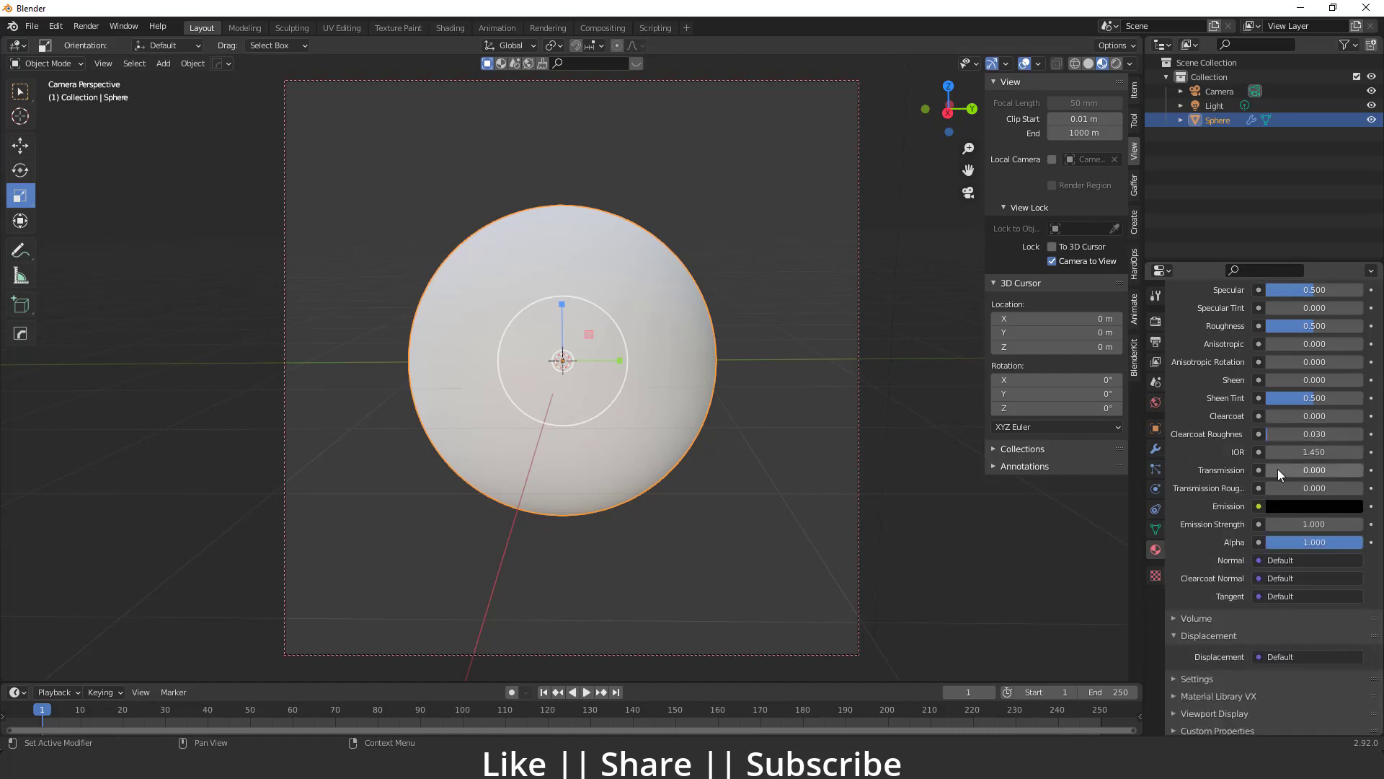
pyautogui.moveTo(1277, 468); pyautogui.dragTo(1356, 470)
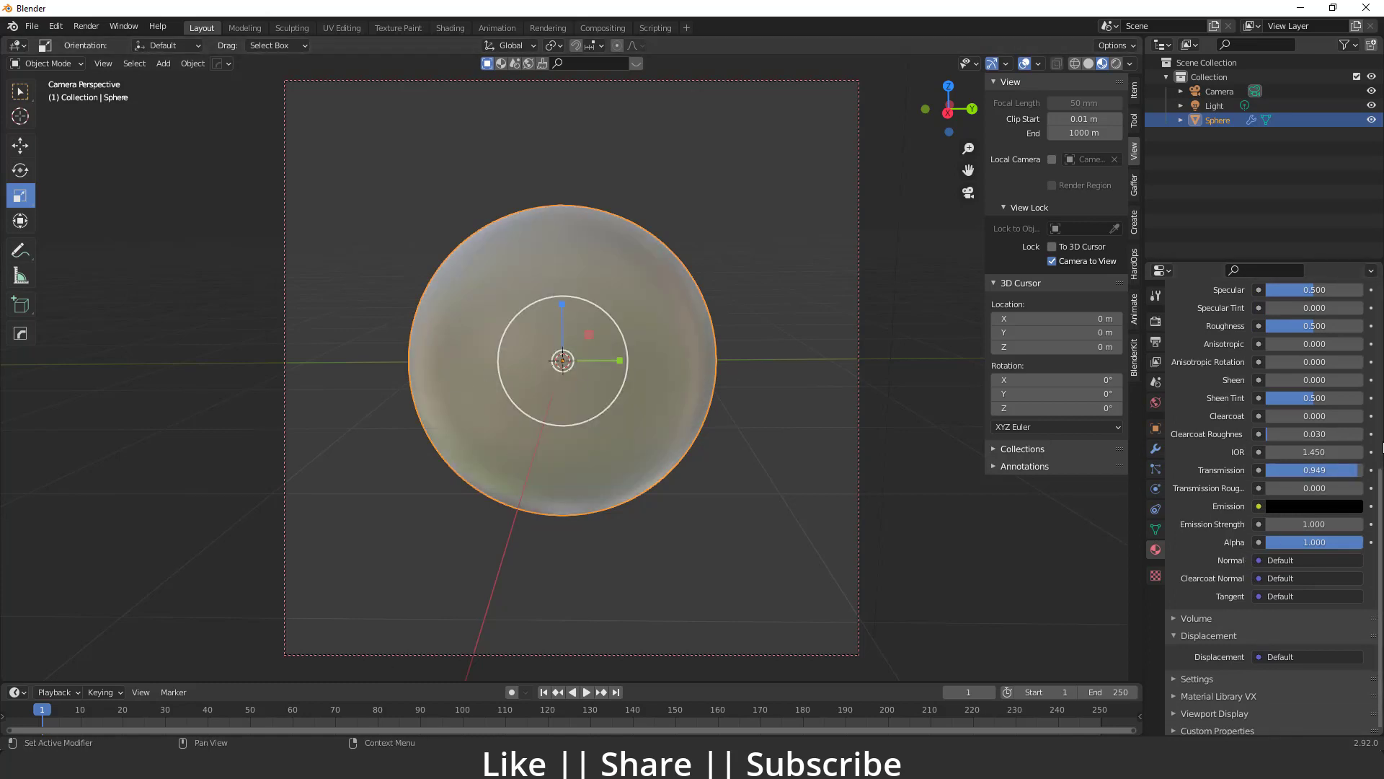
pyautogui.moveTo(1327, 472); pyautogui.dragTo(1371, 470)
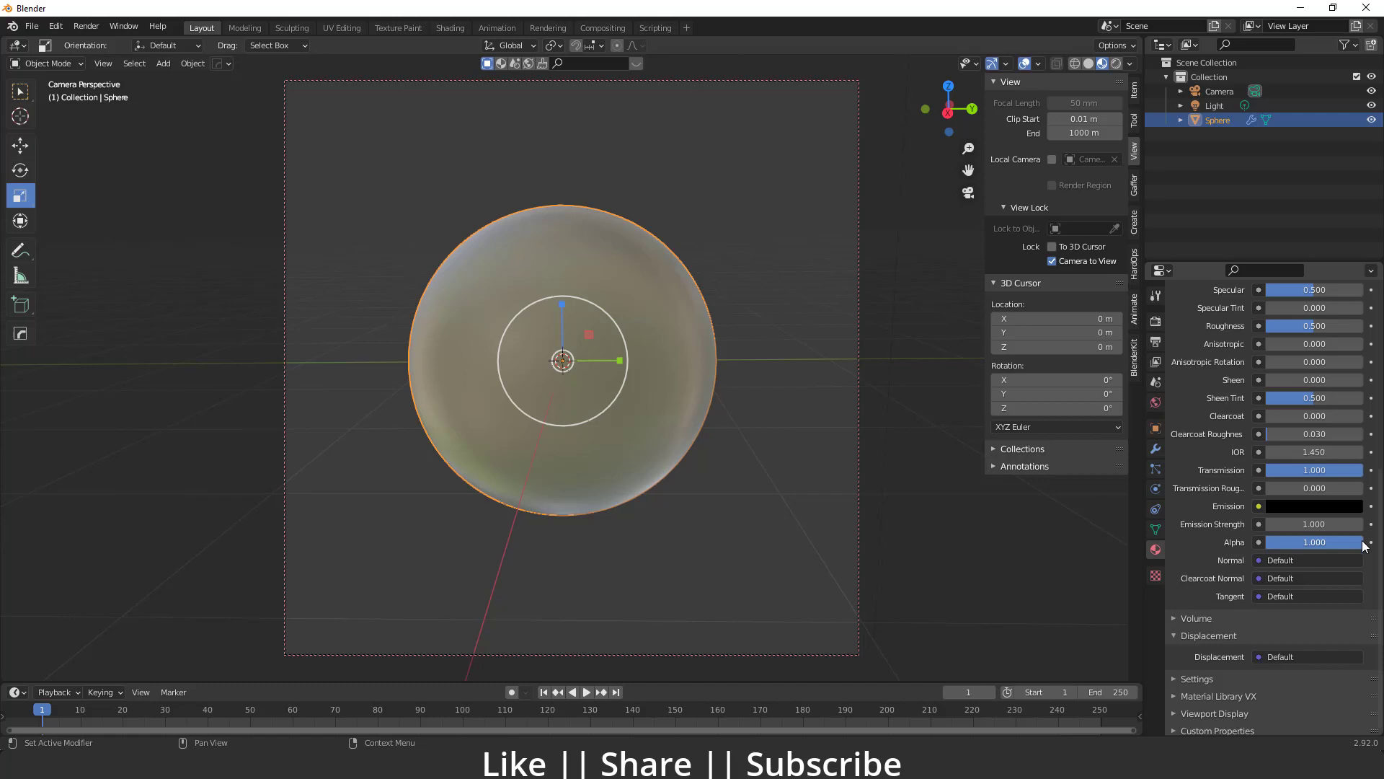
pyautogui.scroll(5, 1228, 518)
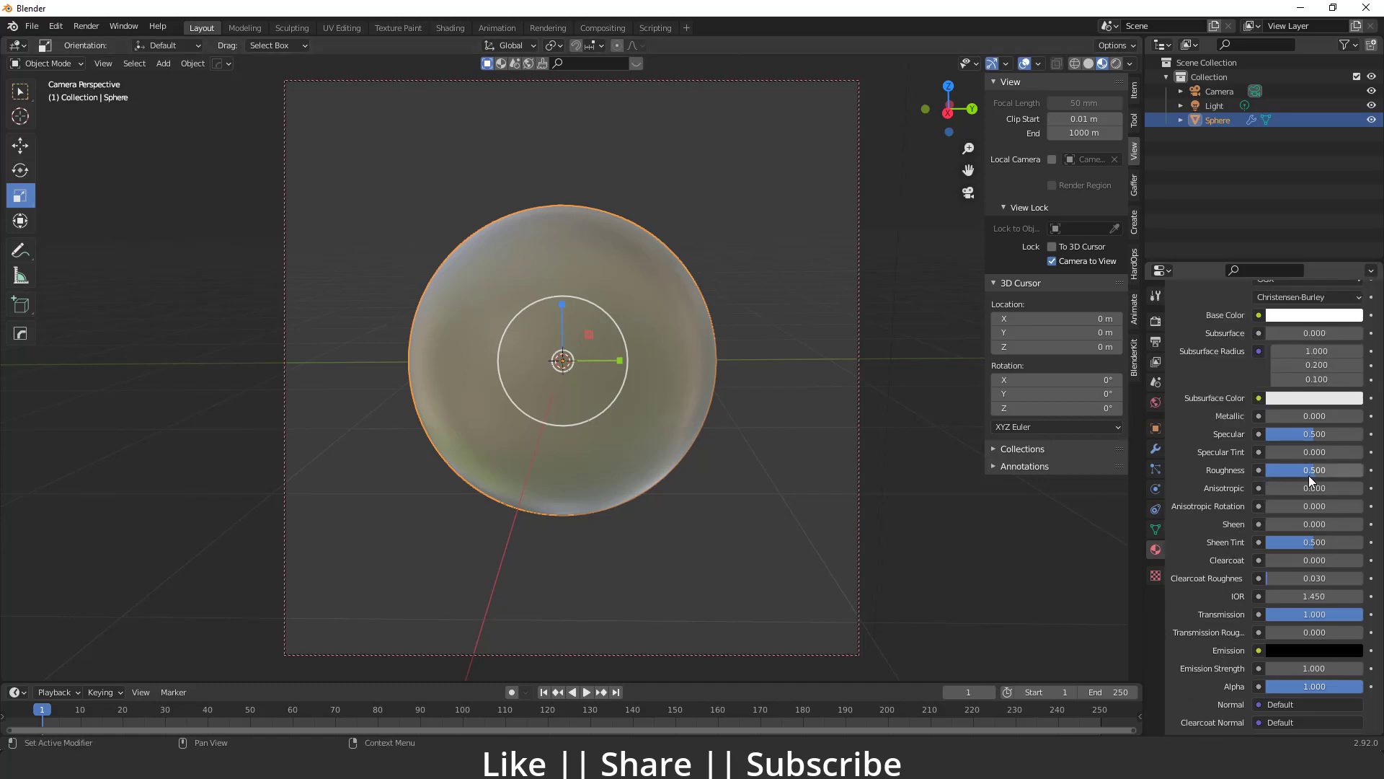
pyautogui.moveTo(1309, 471); pyautogui.dragTo(1269, 471)
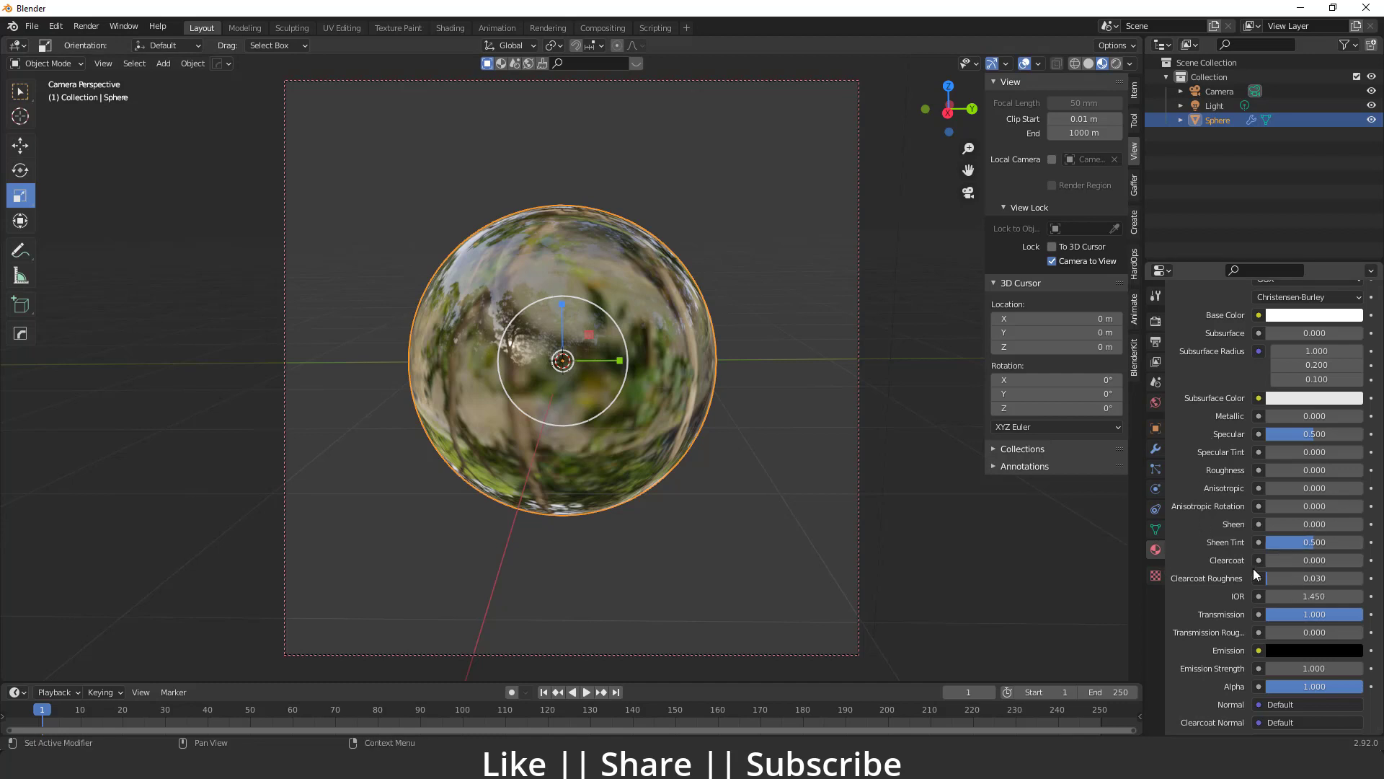
# Set the material's IOR to 1.7 and expand the material Preview panel.
pyautogui.scroll(-2, 1250, 548)
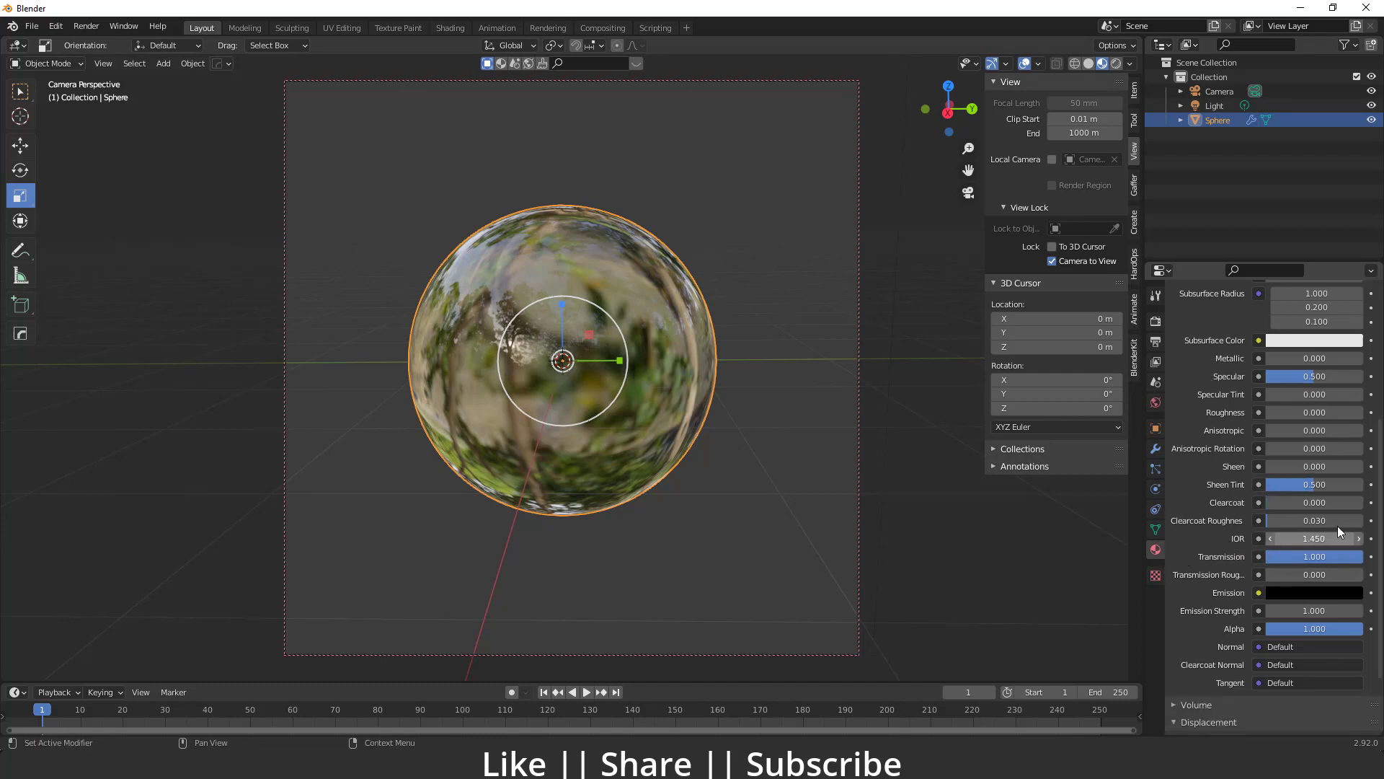
pyautogui.doubleClick(1312, 534)
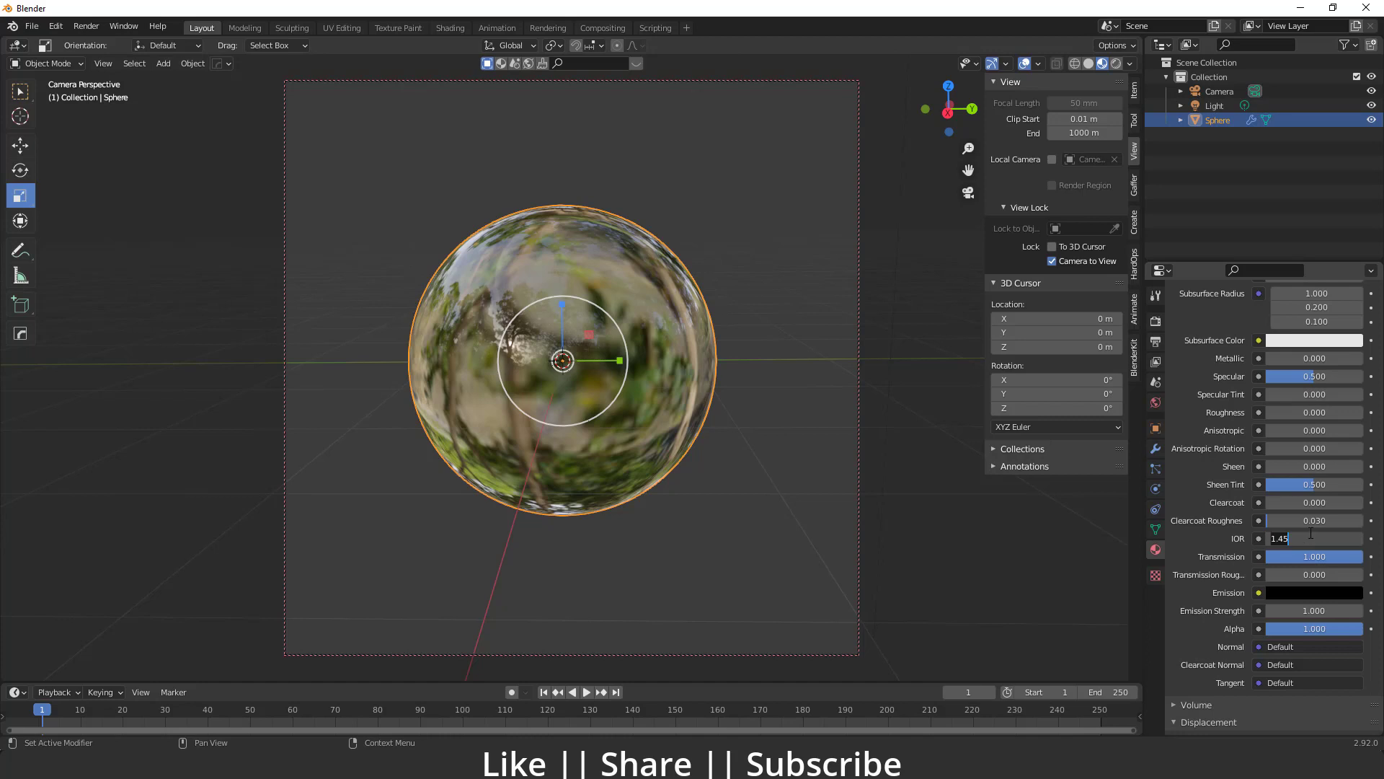
pyautogui.press('BackSpace')
pyautogui.press('BackSpace')
pyautogui.write('7')
pyautogui.press('Return')
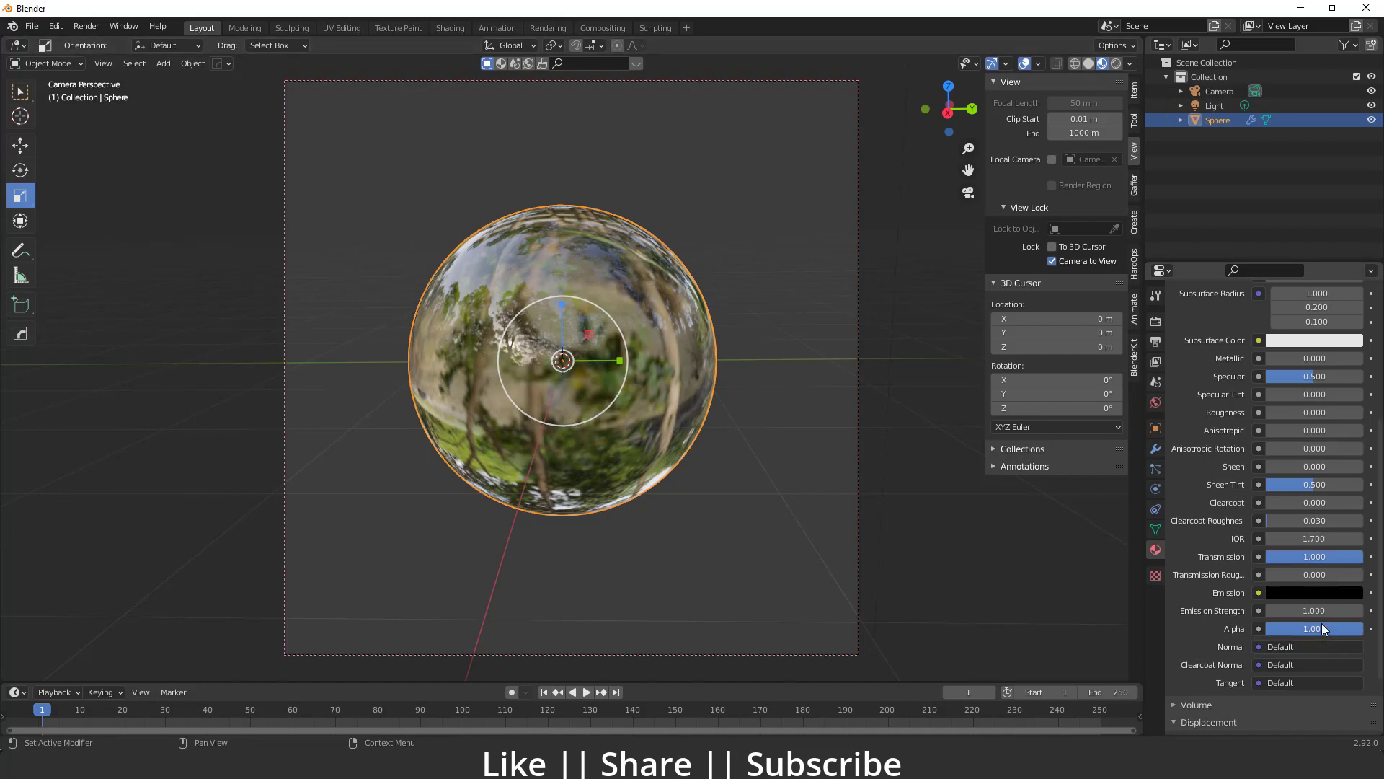
pyautogui.scroll(8, 1322, 623)
pyautogui.click(1170, 387)
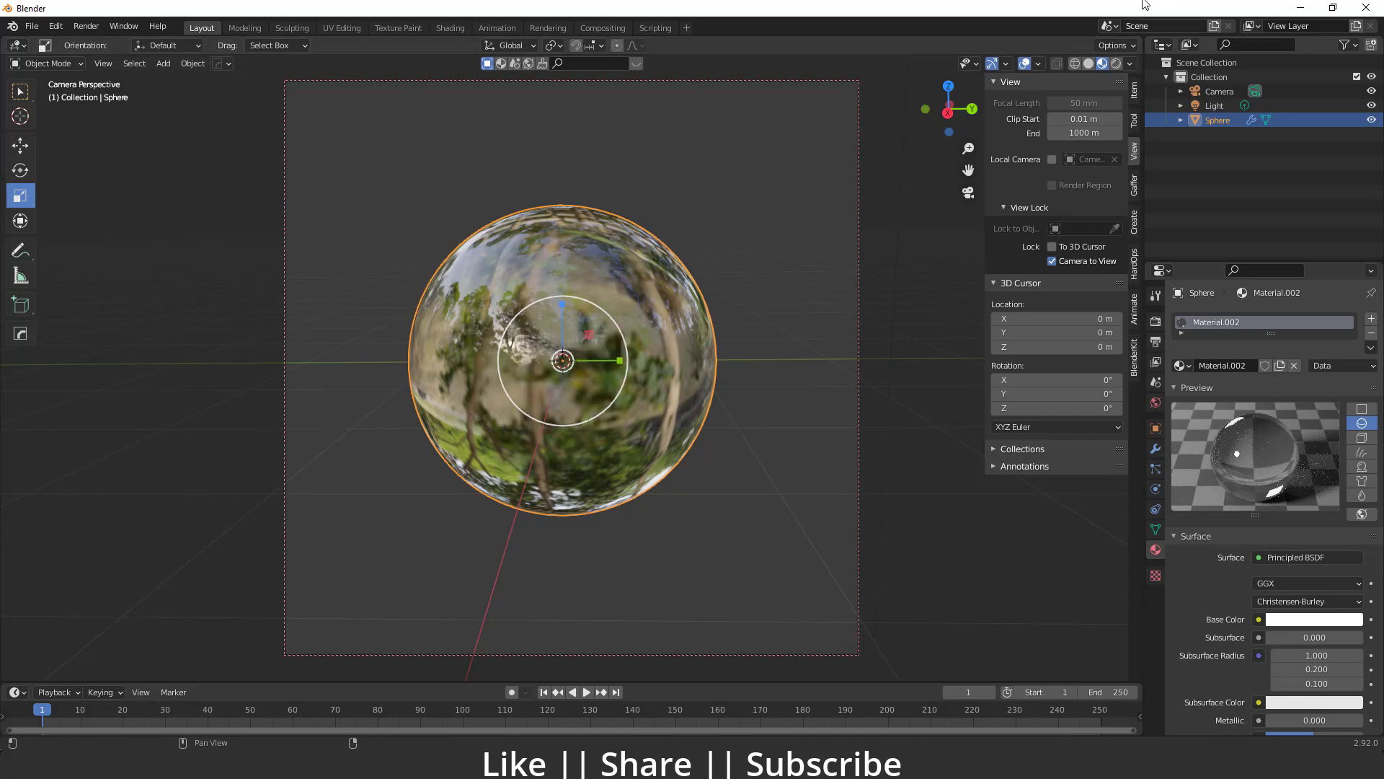
# Switch the viewport to Rendered shading and deselect the sphere.
pyautogui.click(1116, 64)
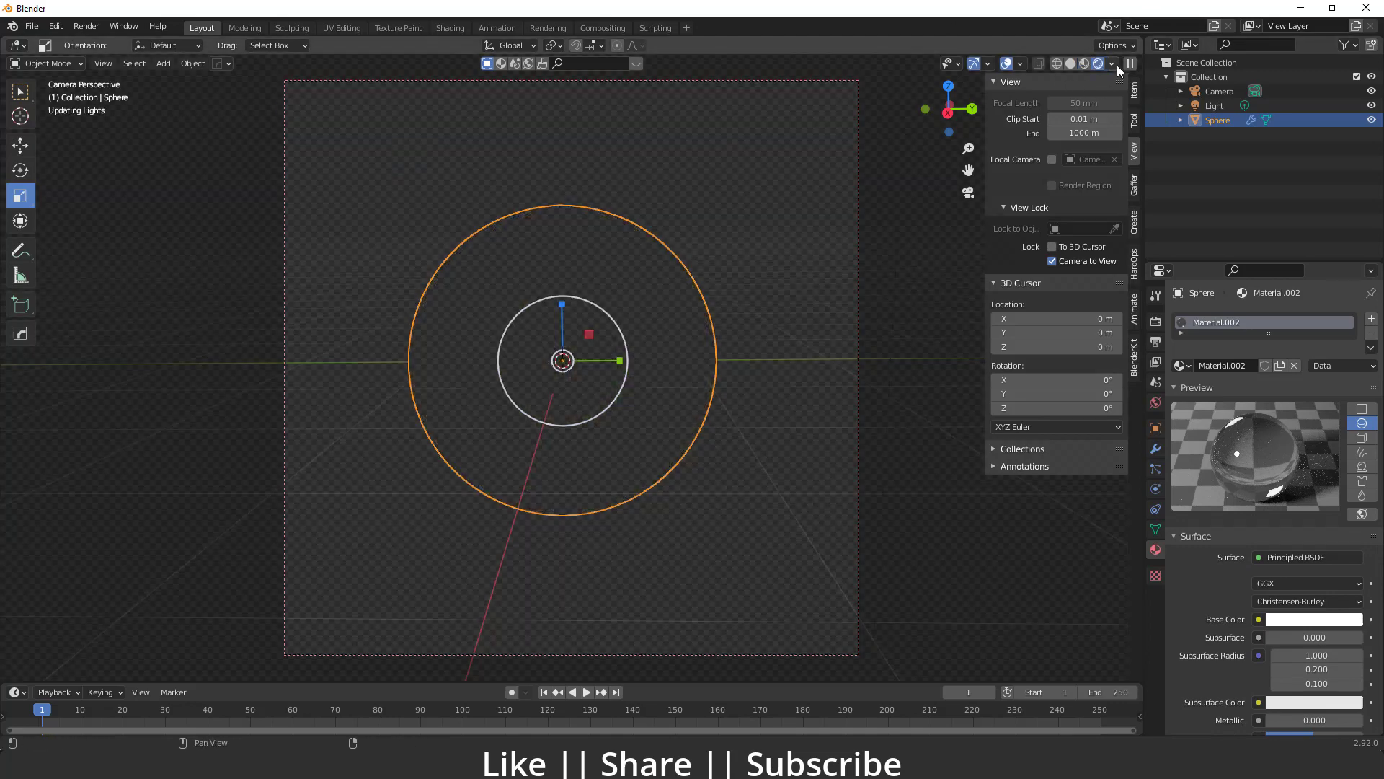
pyautogui.hotkey('alt', 'a')
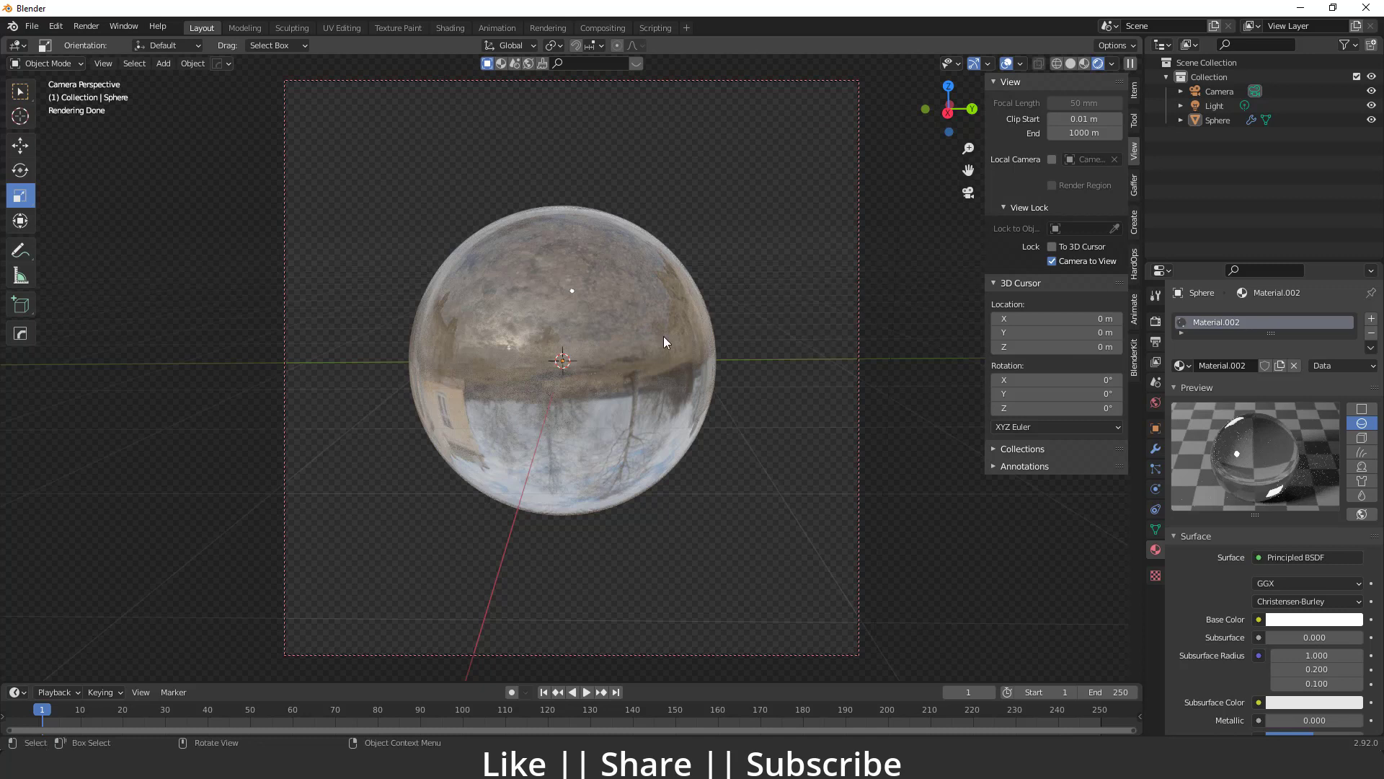
# Render frame 1 with F12, then flip between render Slot 5 and Slot 2, ending on Slot 5.
pyautogui.press('F12')
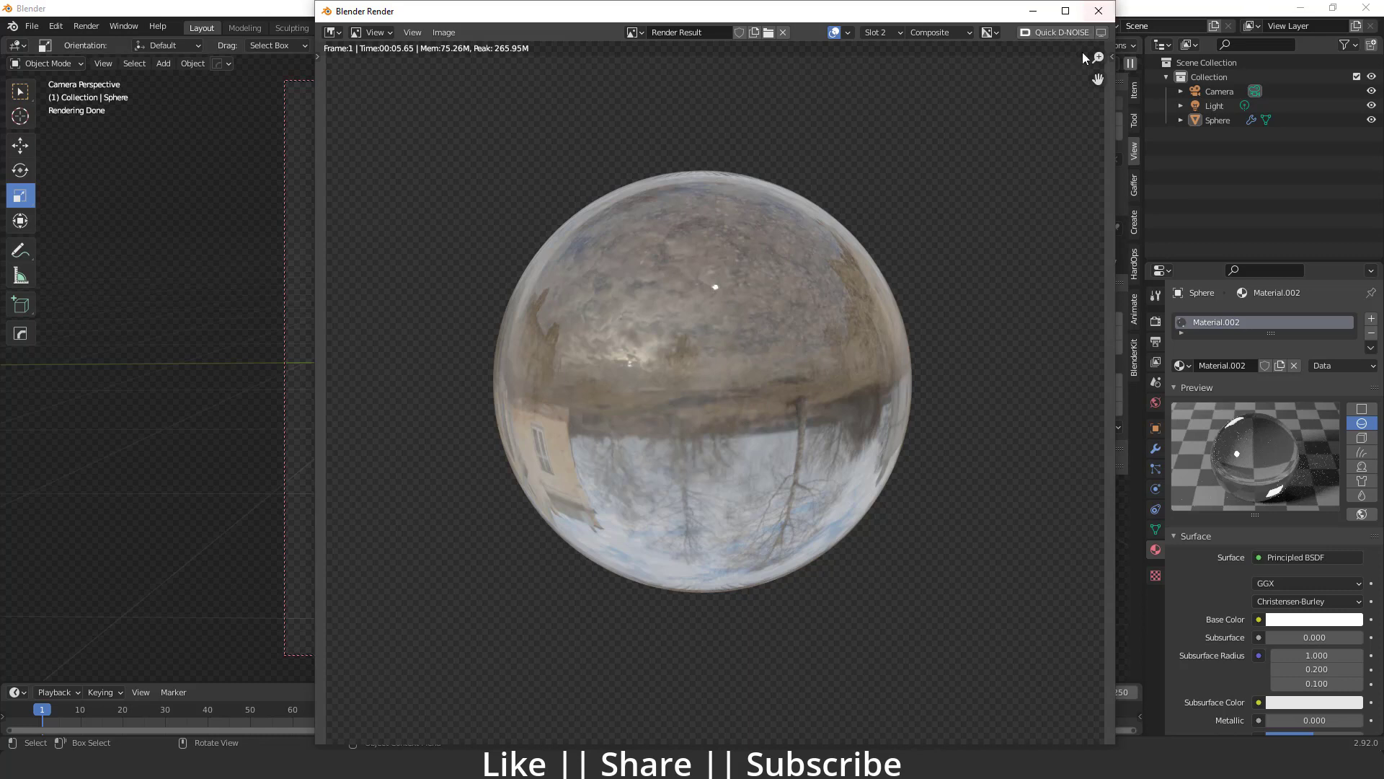
pyautogui.click(887, 34)
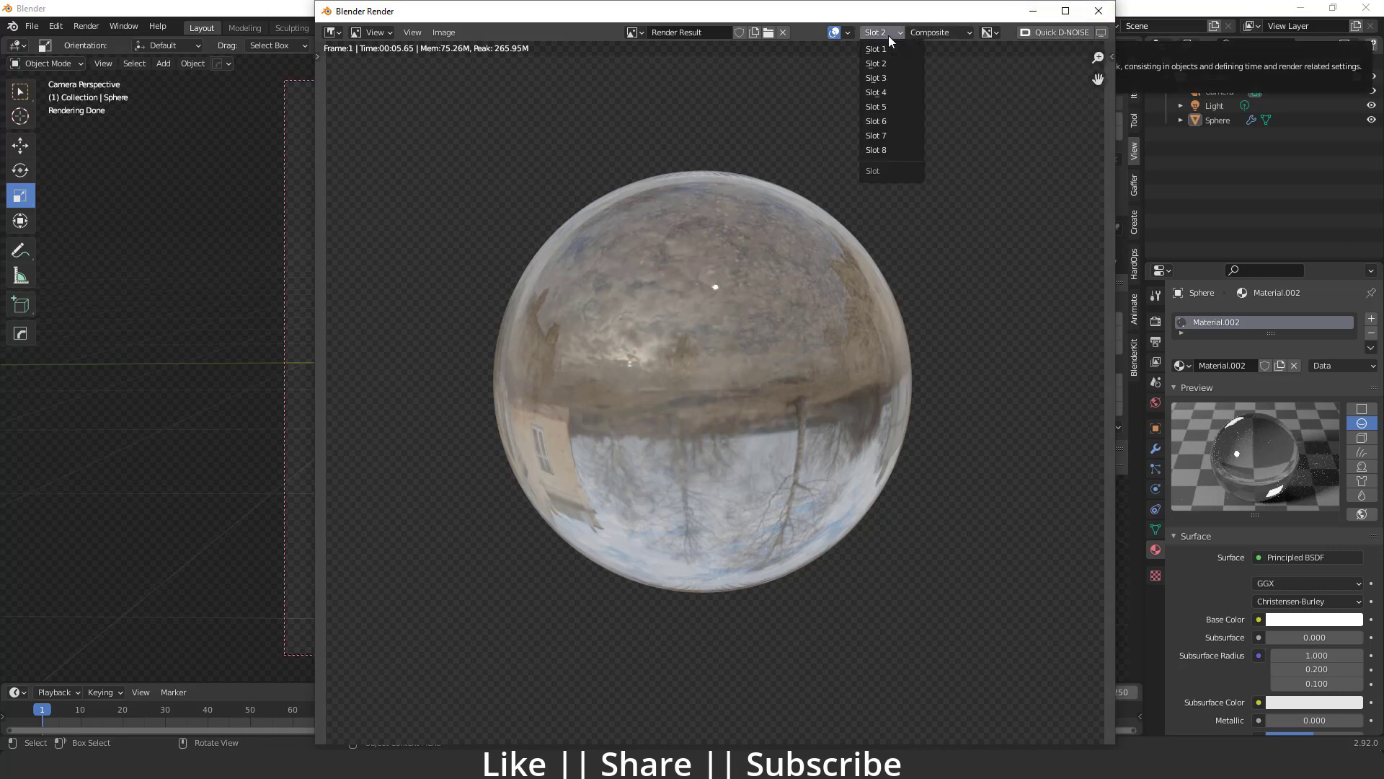
pyautogui.click(877, 113)
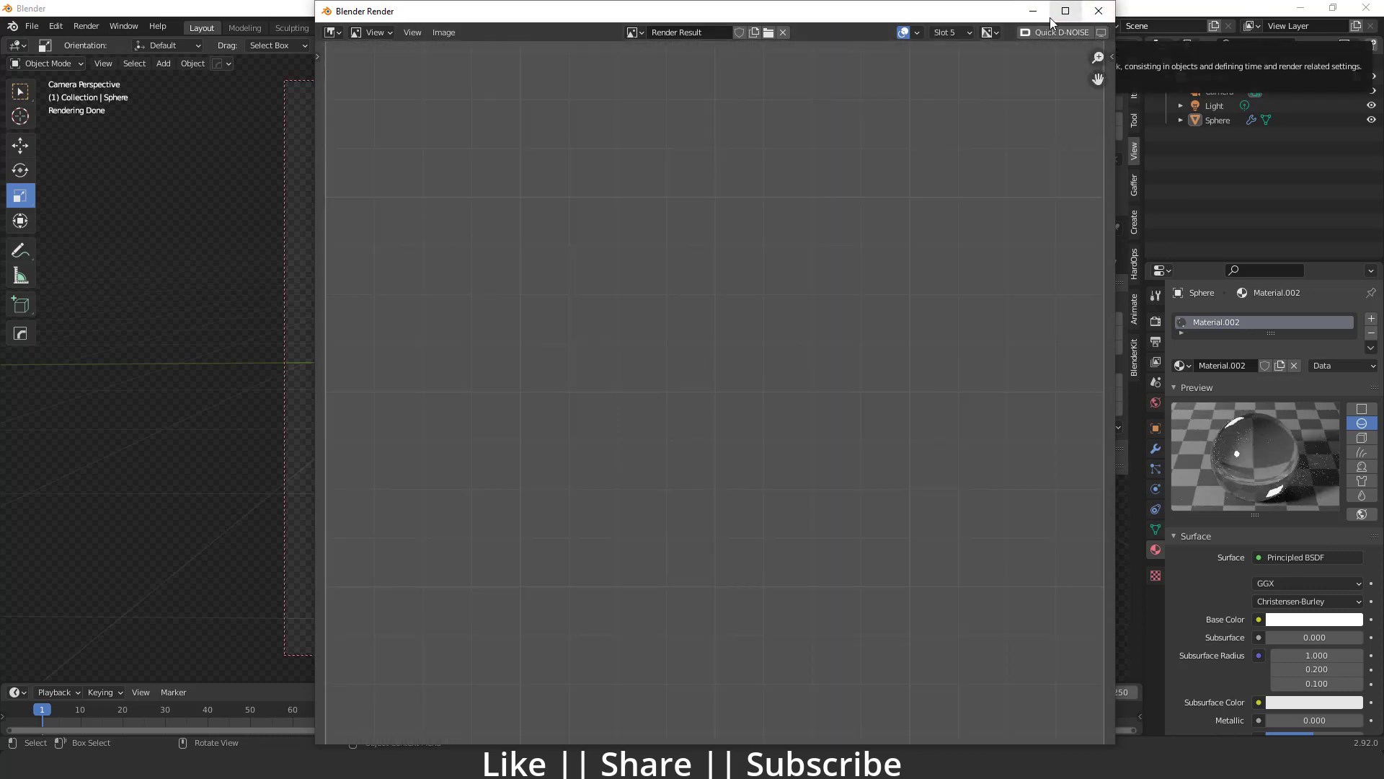
pyautogui.click(951, 32)
pyautogui.click(951, 64)
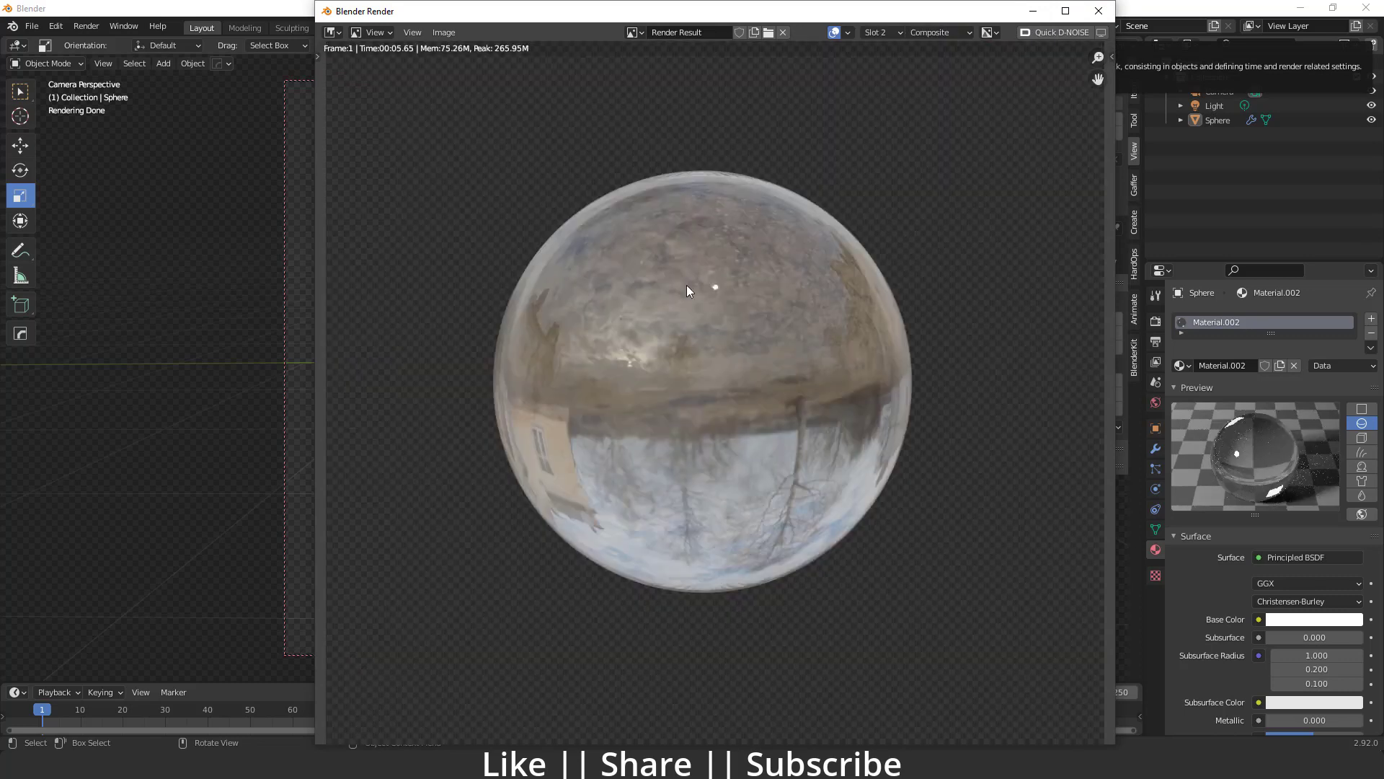
pyautogui.click(878, 33)
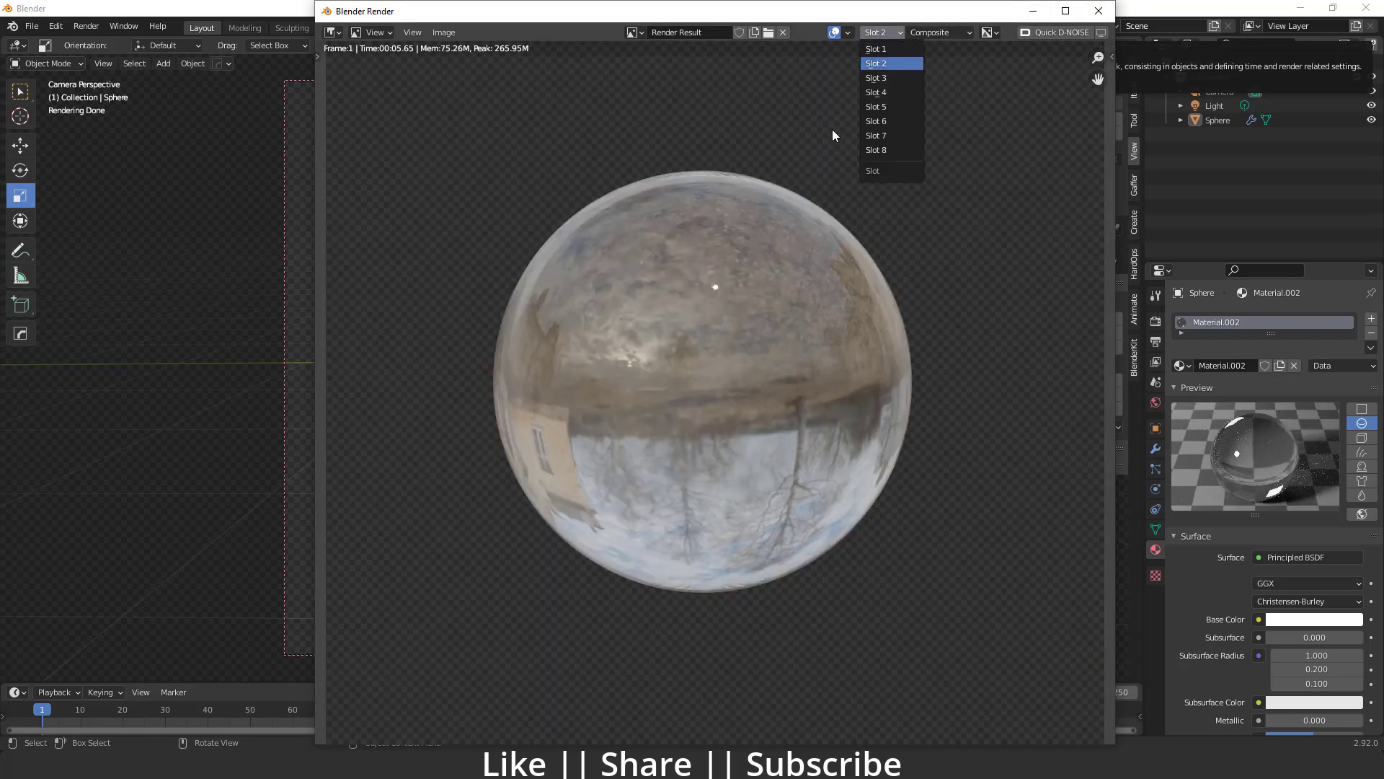
pyautogui.click(877, 108)
# Close the render window and enable Transparent Glass under Render Properties > Film > Transparent.
pyautogui.click(1033, 11)
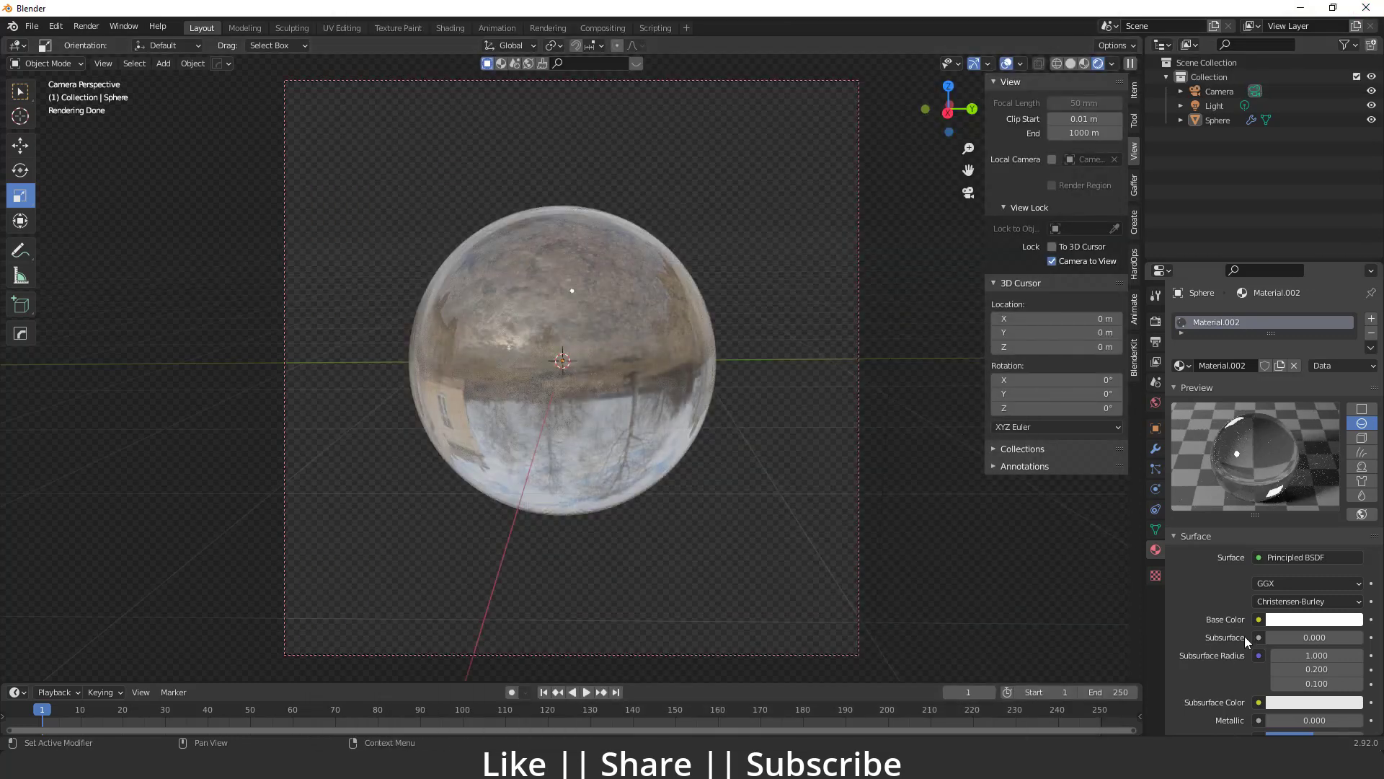
pyautogui.click(1155, 321)
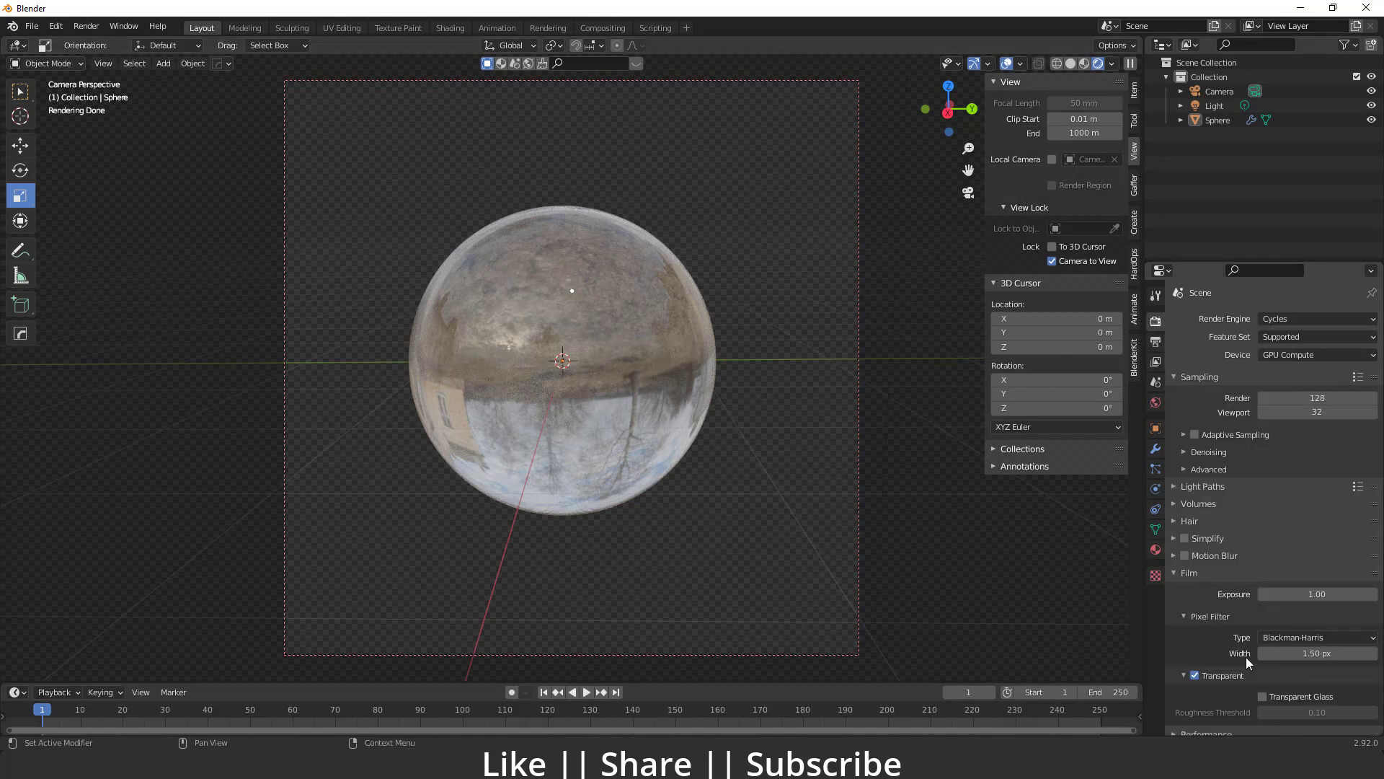
pyautogui.click(1262, 697)
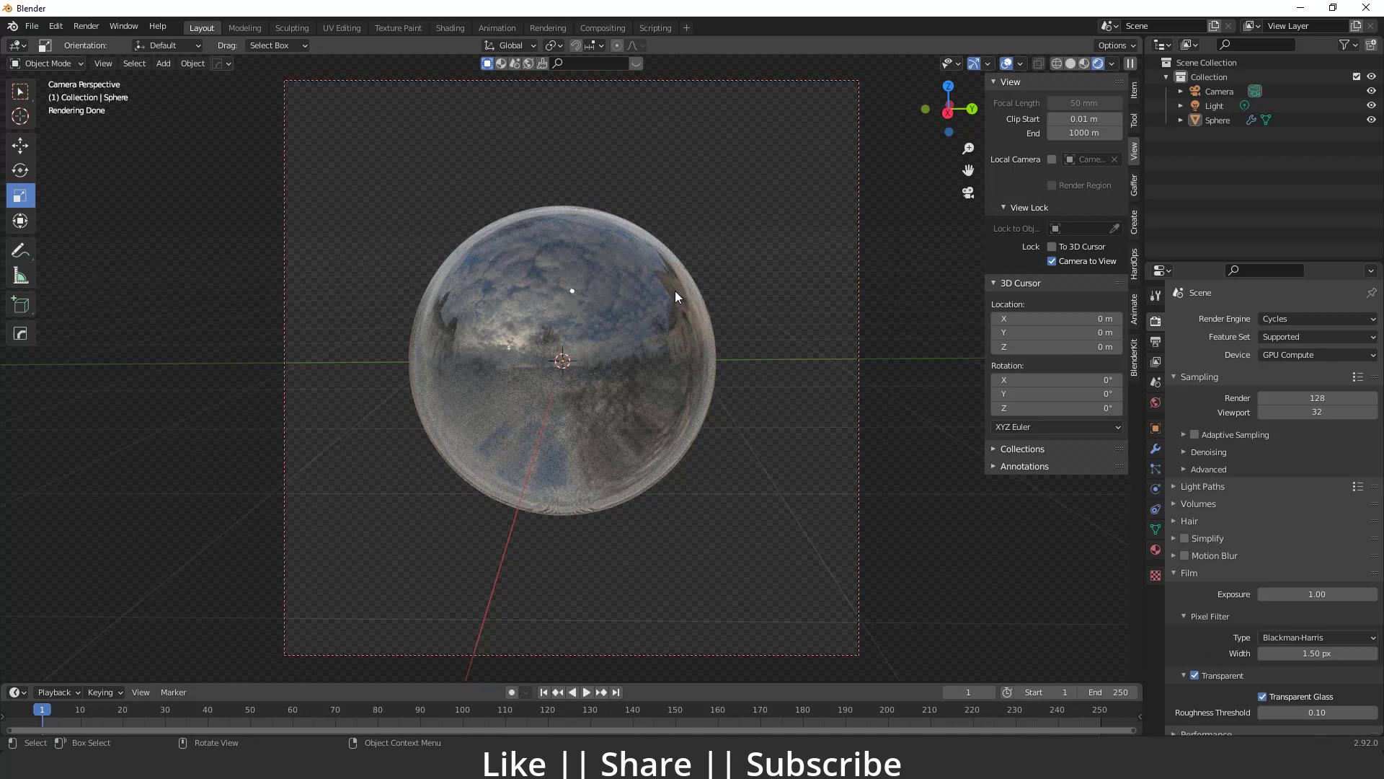
# Render again with F12, then compare Slot 2's earlier render against the new one in Slot 5.
pyautogui.press('F12')
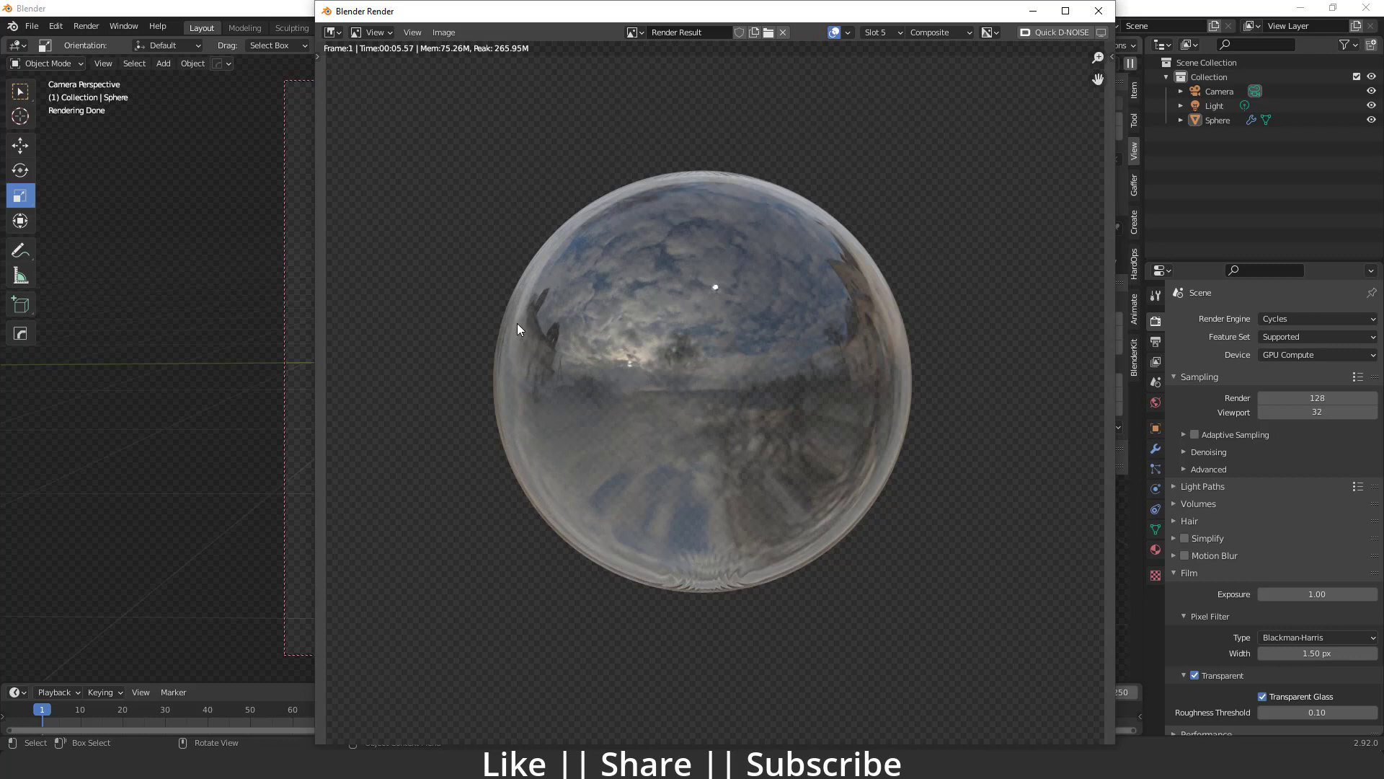
pyautogui.click(887, 33)
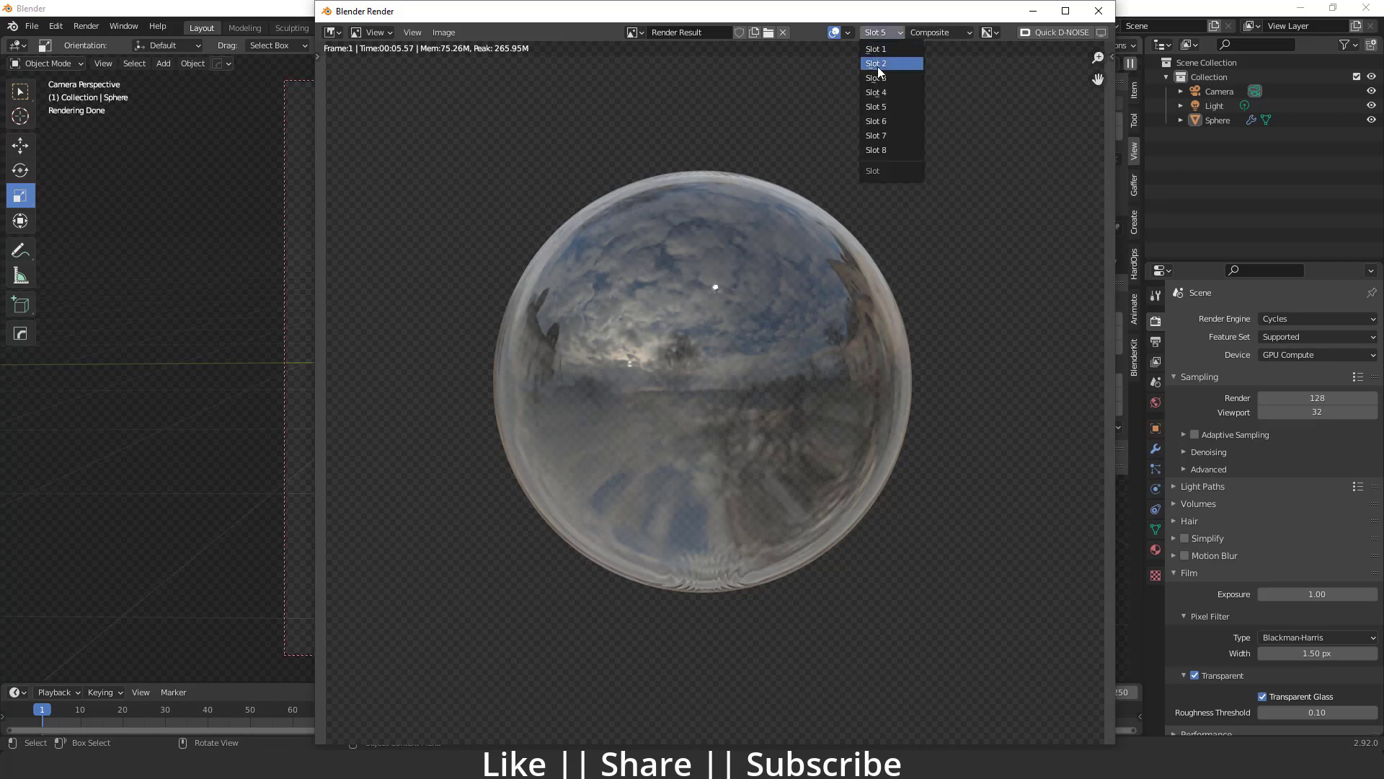
pyautogui.click(877, 67)
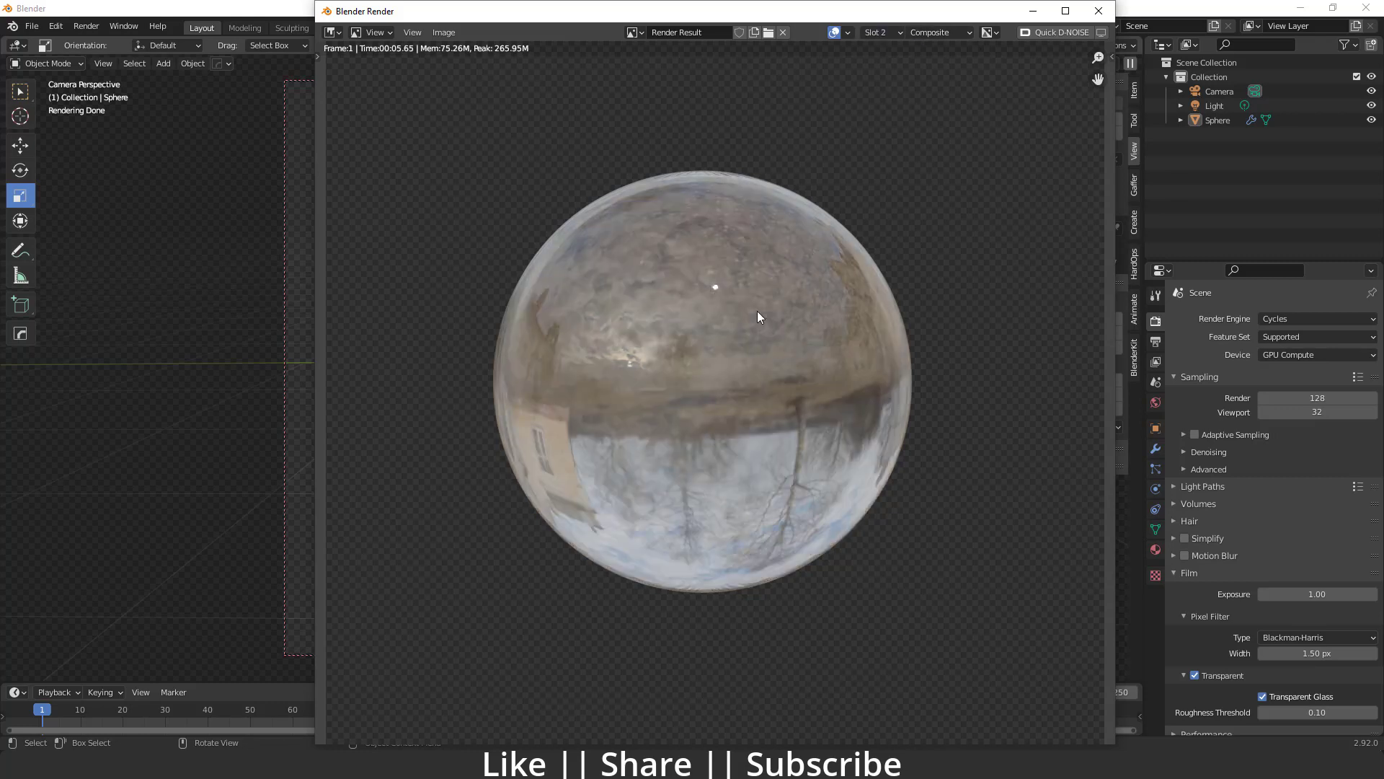
pyautogui.press('j')
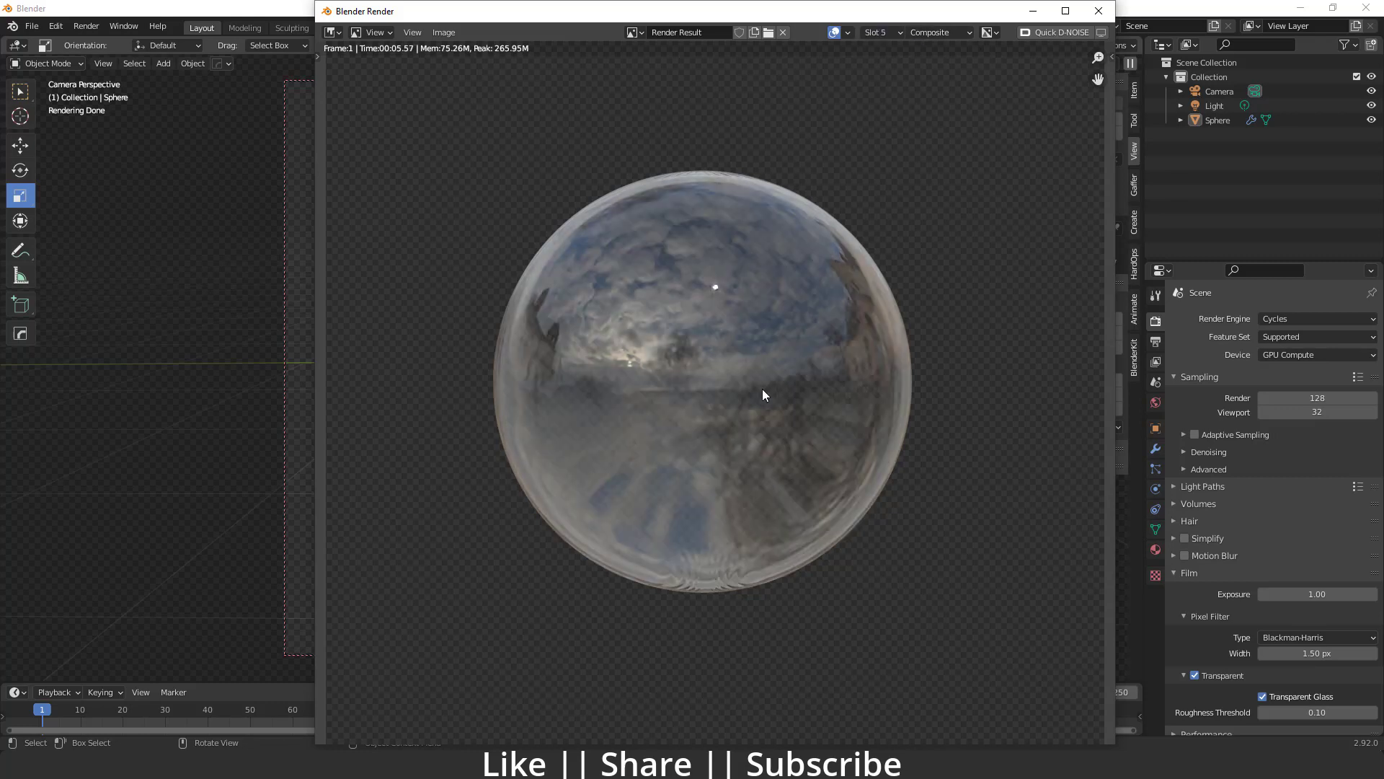